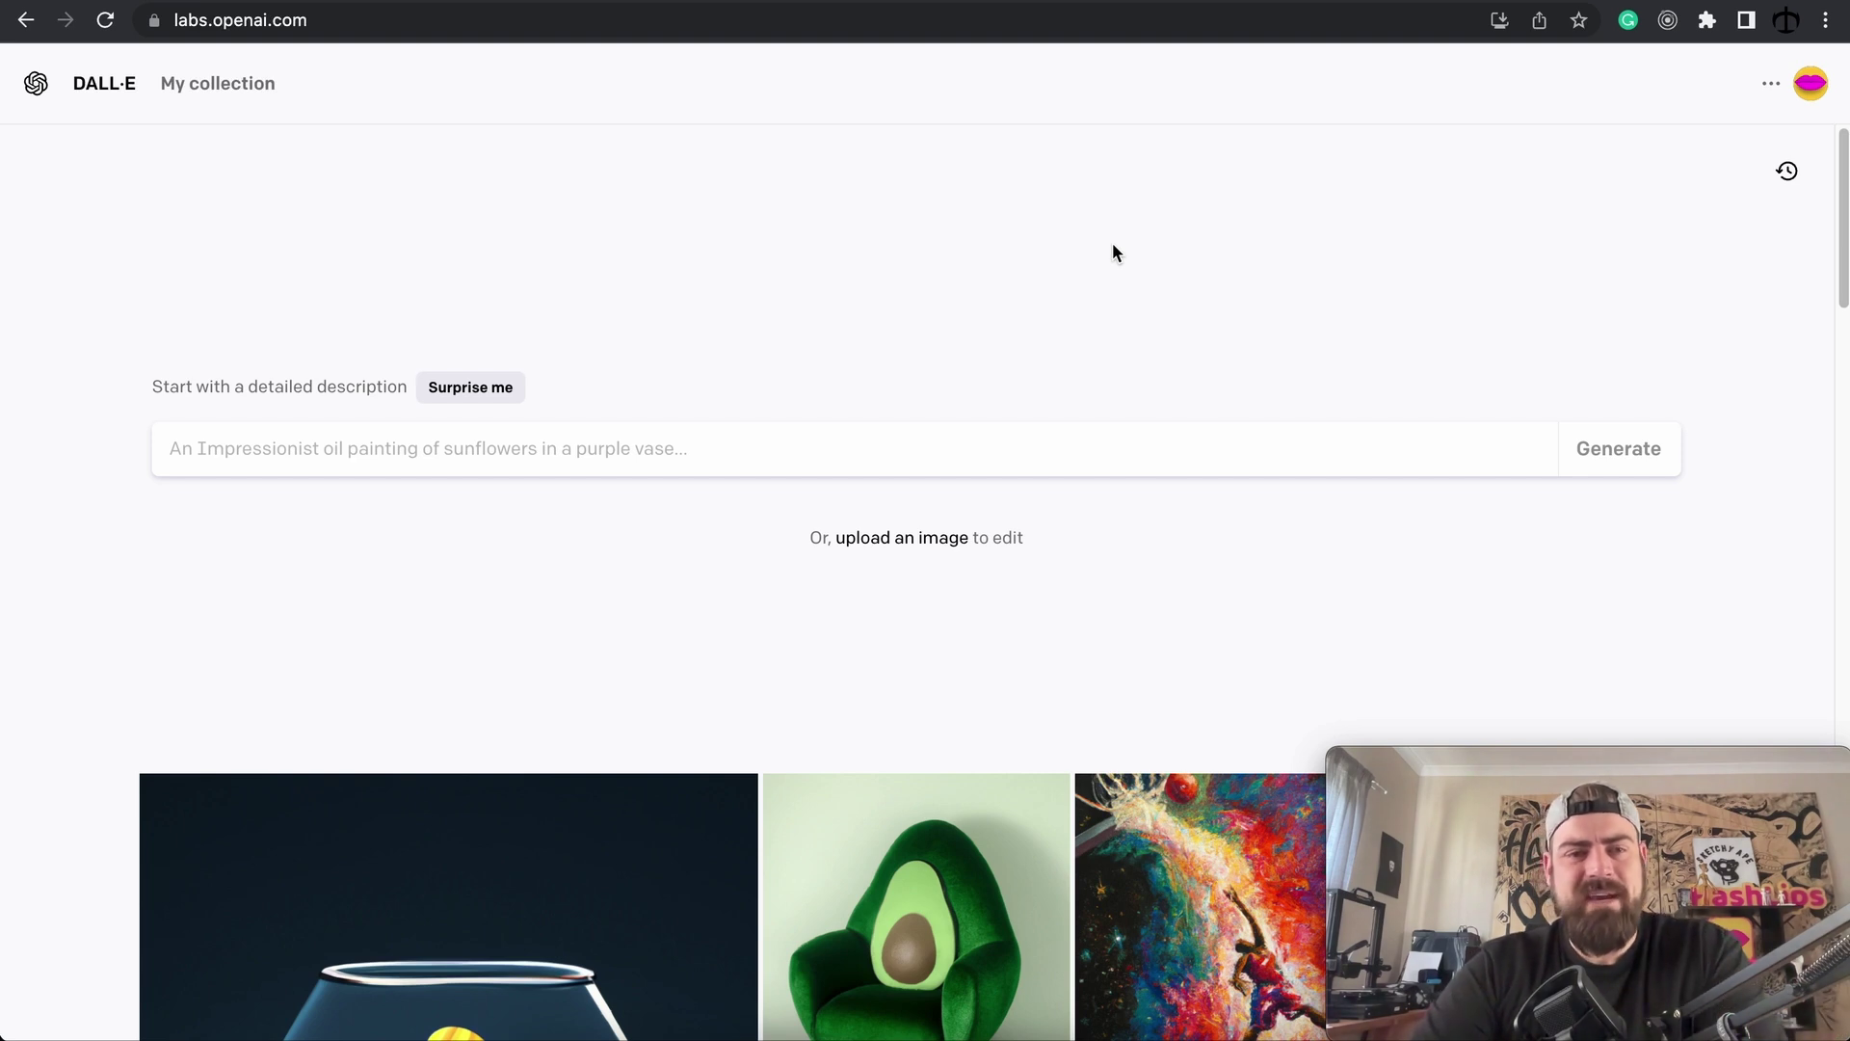
Switch to the Google Docs document and select the cat, running-man and reading-before-sleep sentences.
{"action": "scroll", "coordinate": [1112, 252], "scroll_direction": "down", "scroll_amount": 3}
{"action": "scroll", "coordinate": [1112, 249], "scroll_direction": "down", "scroll_amount": 5}
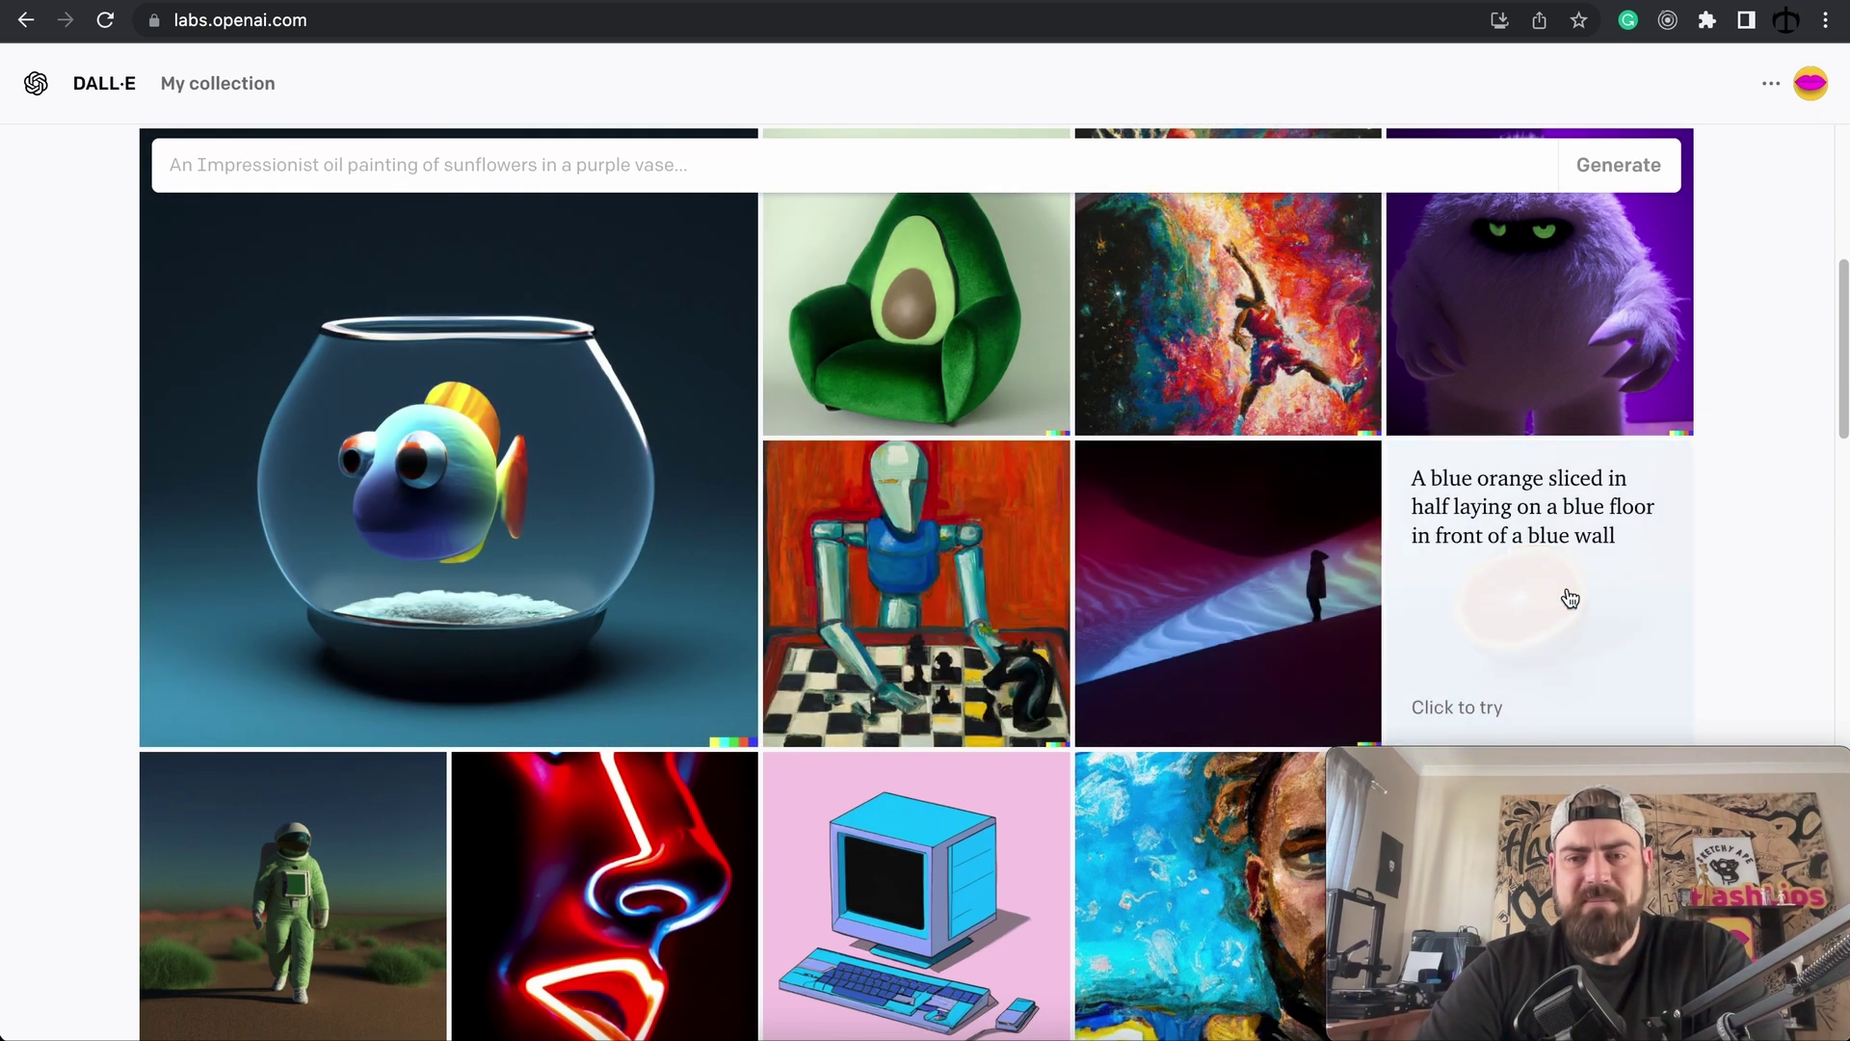
{"action": "scroll", "coordinate": [1744, 592], "scroll_direction": "down", "scroll_amount": 5}
{"action": "scroll", "coordinate": [1744, 597], "scroll_direction": "up", "scroll_amount": 15}
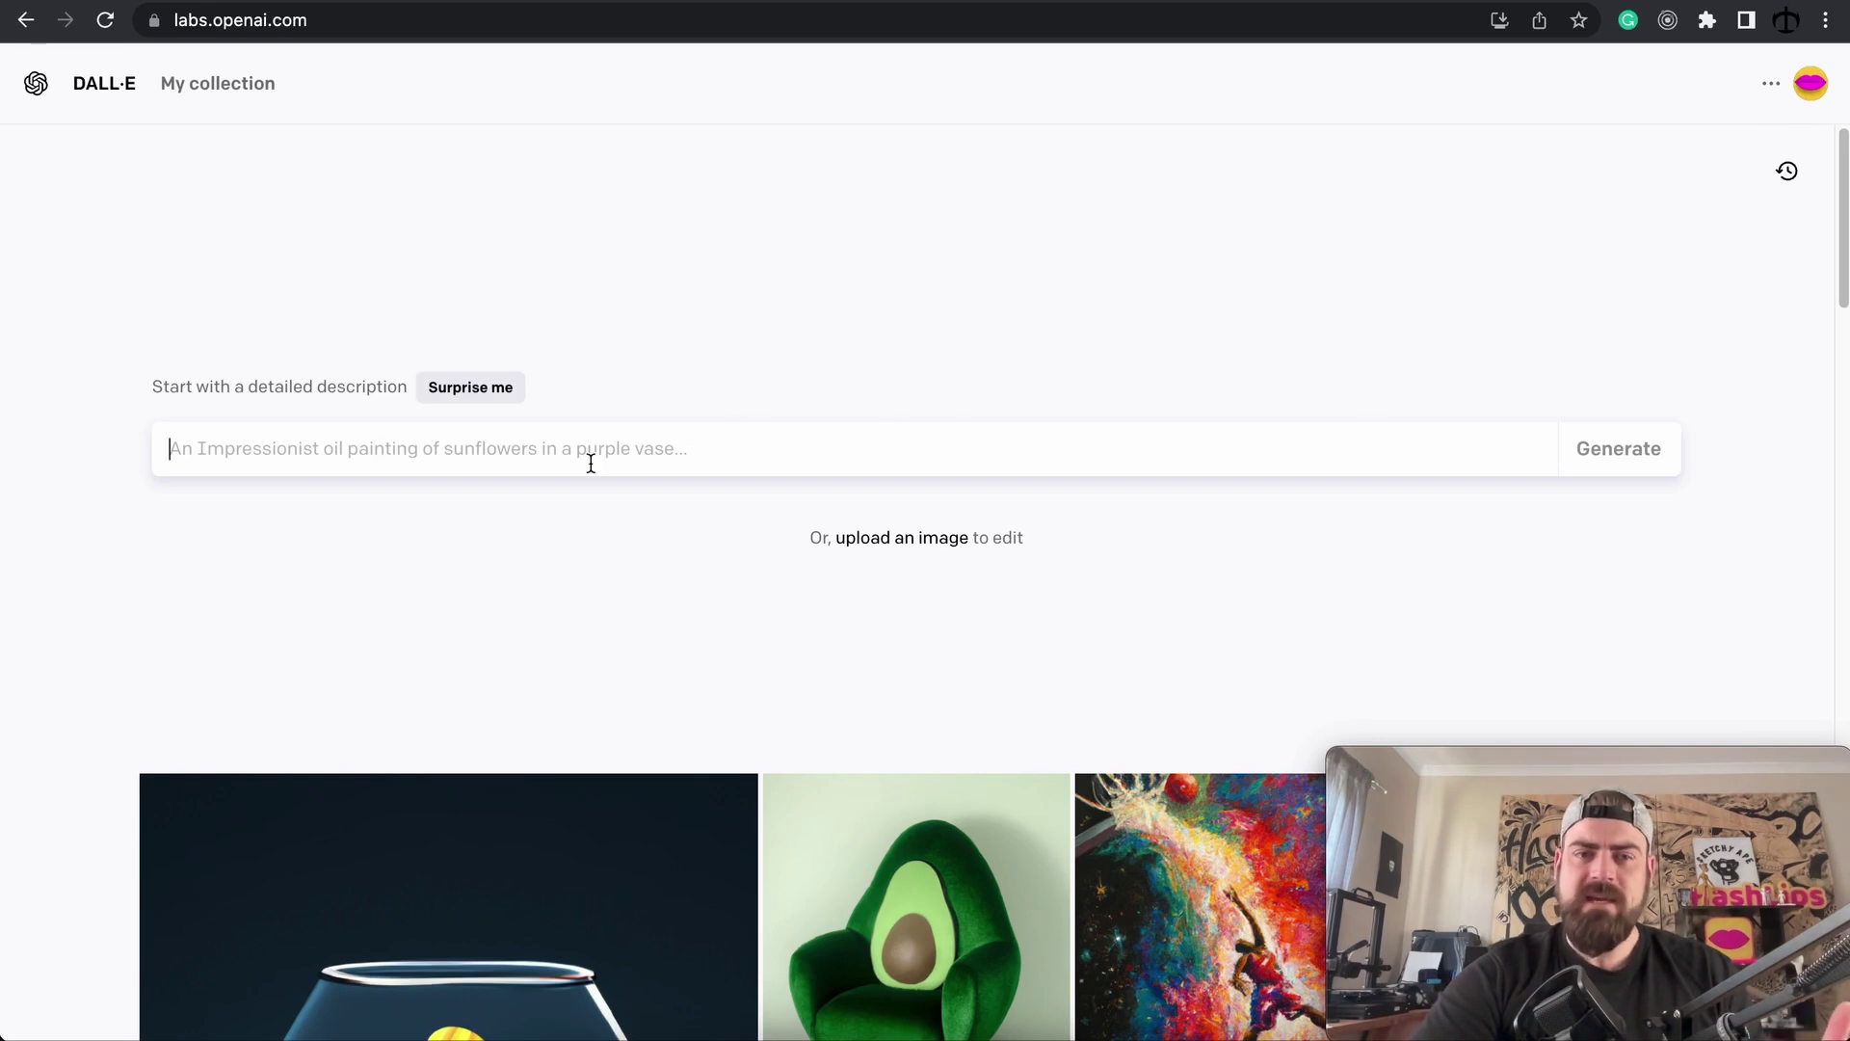
{"action": "key", "text": "ctrl+Tab"}
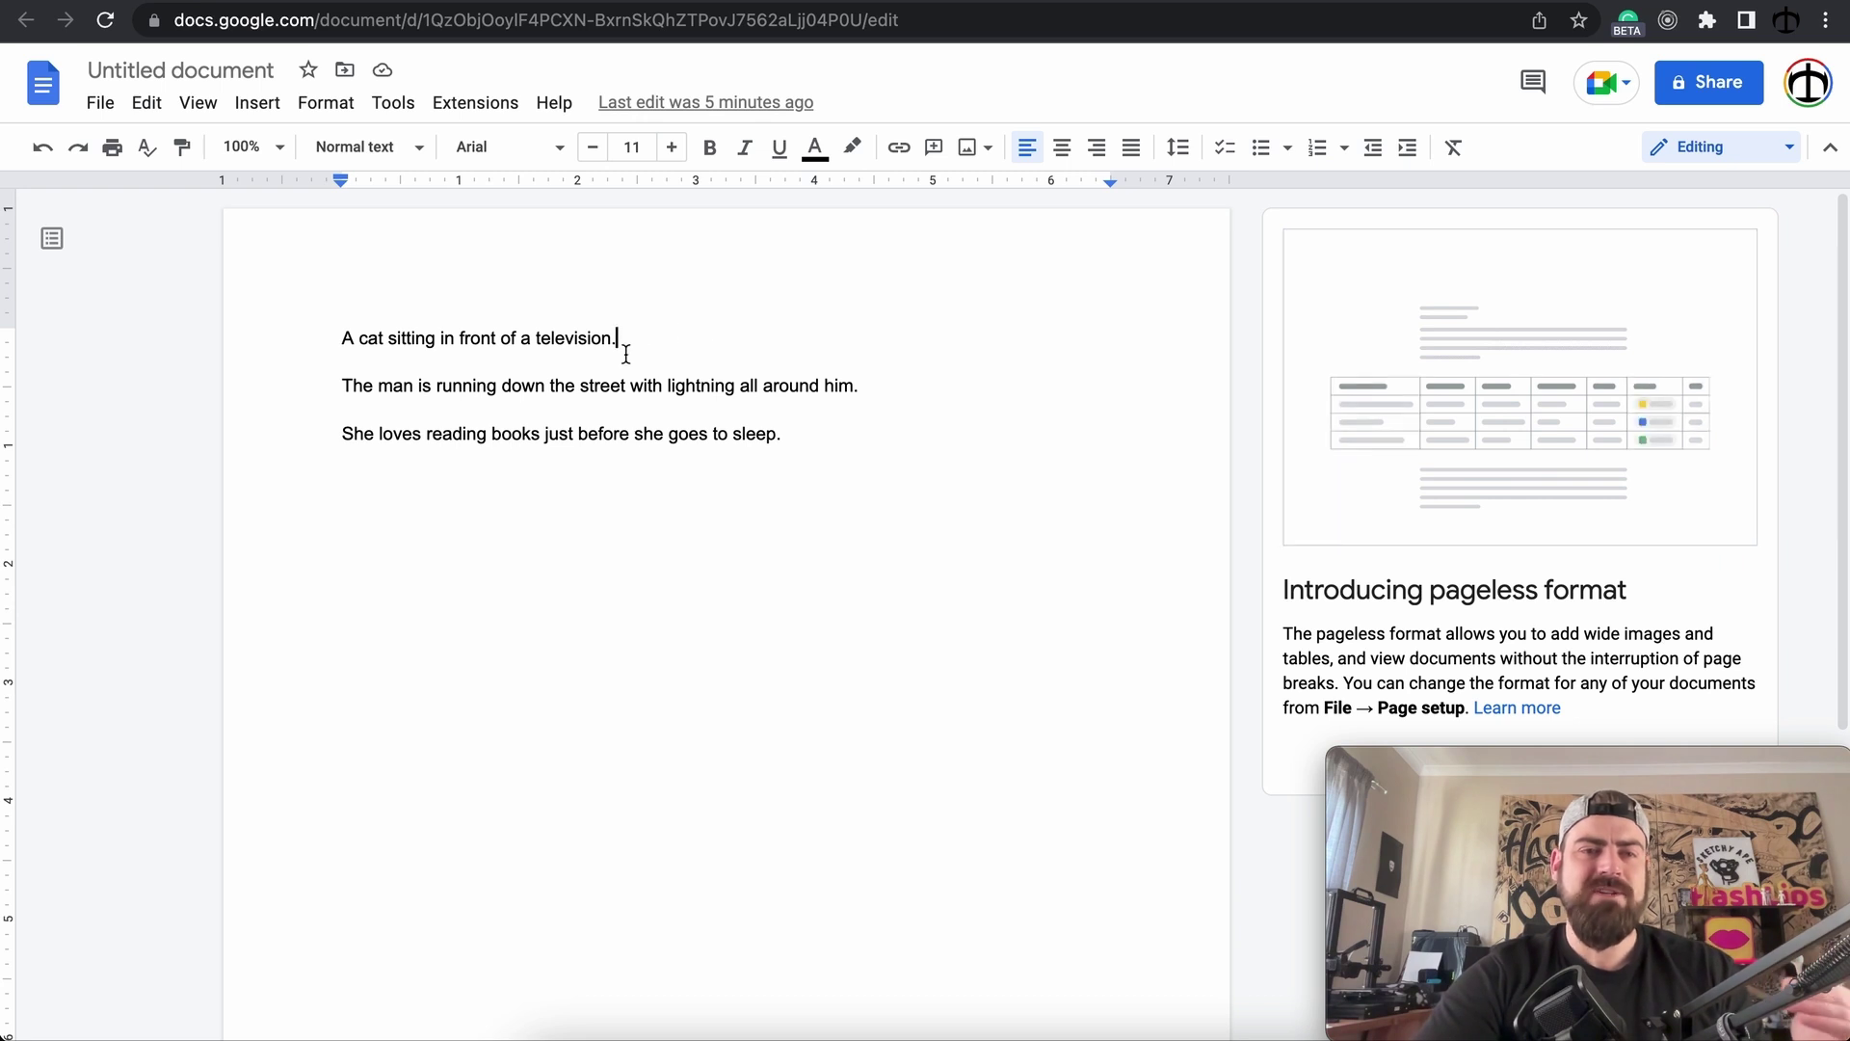
{"action": "left_click_drag", "start_coordinate": [620, 339], "coordinate": [339, 337]}
{"action": "key", "text": "super+c"}
{"action": "left_click_drag", "start_coordinate": [879, 376], "coordinate": [341, 386]}
{"action": "left_click_drag", "start_coordinate": [783, 434], "coordinate": [358, 442]}
{"action": "left_click", "coordinate": [706, 529]}
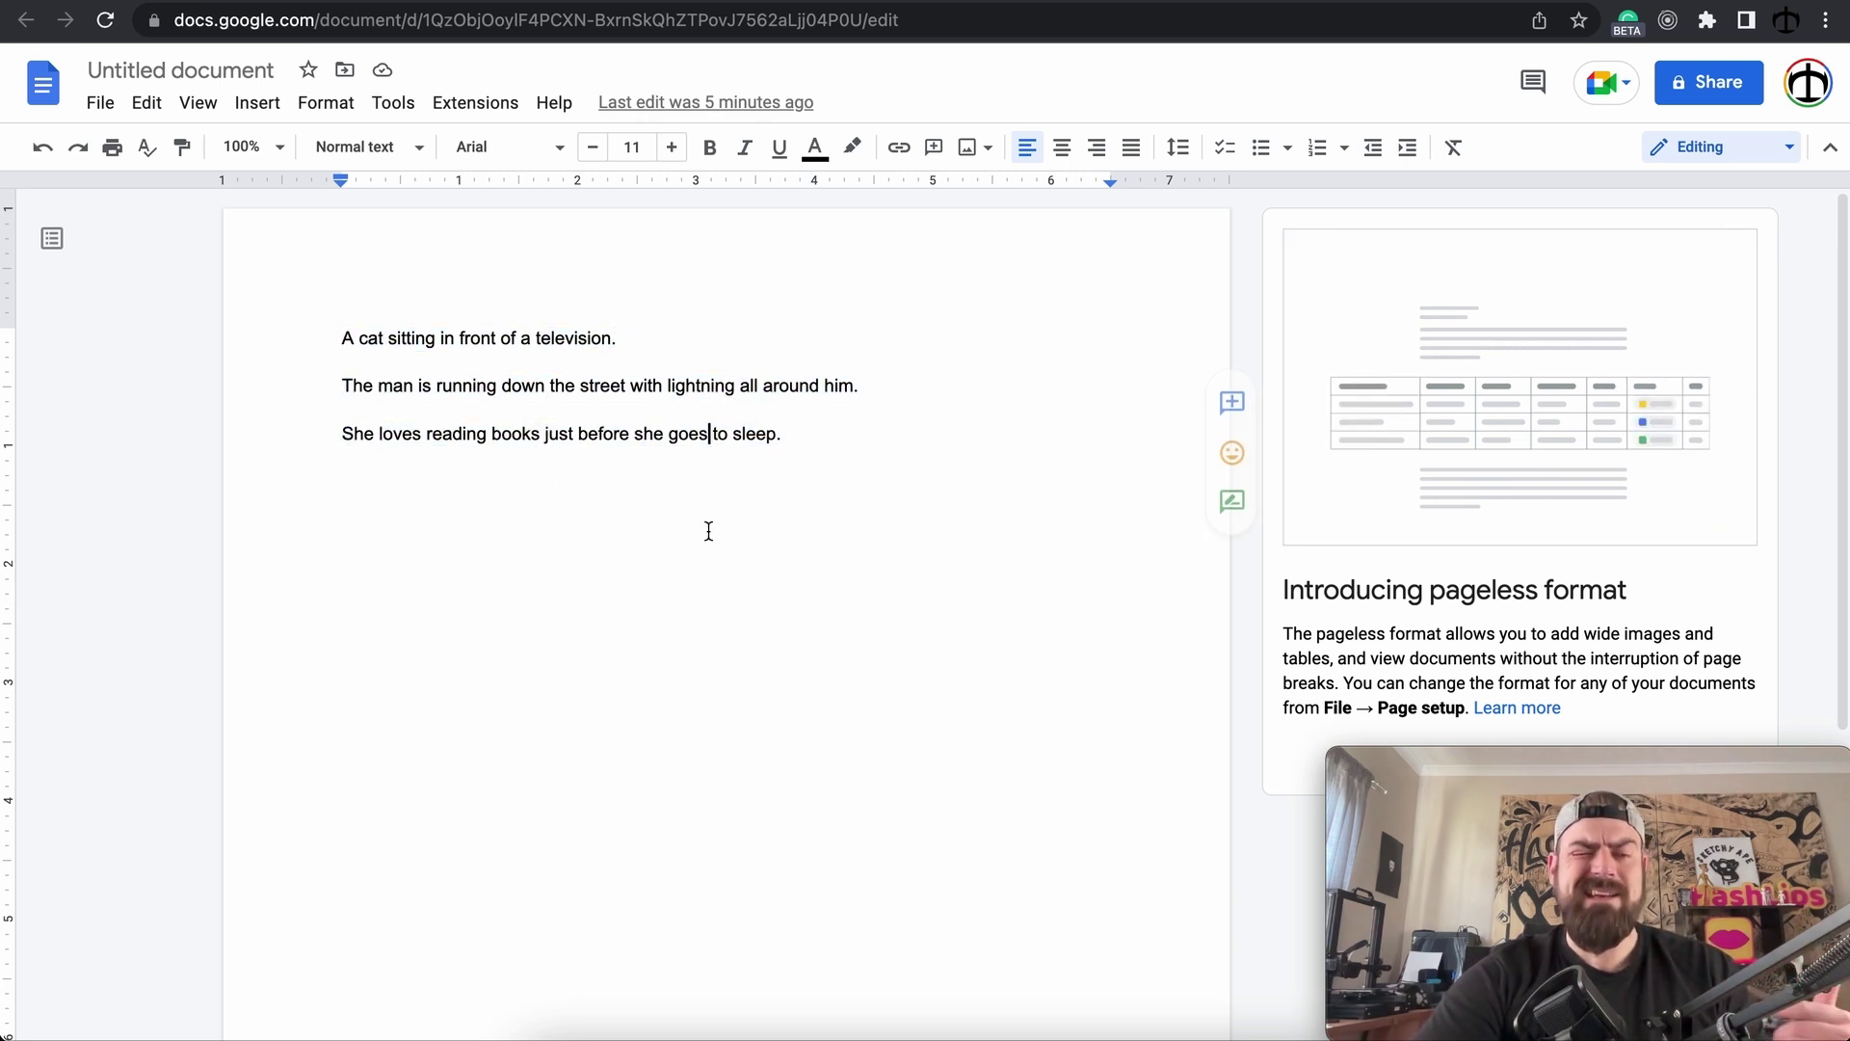
{"action": "left_click", "coordinate": [836, 435]}
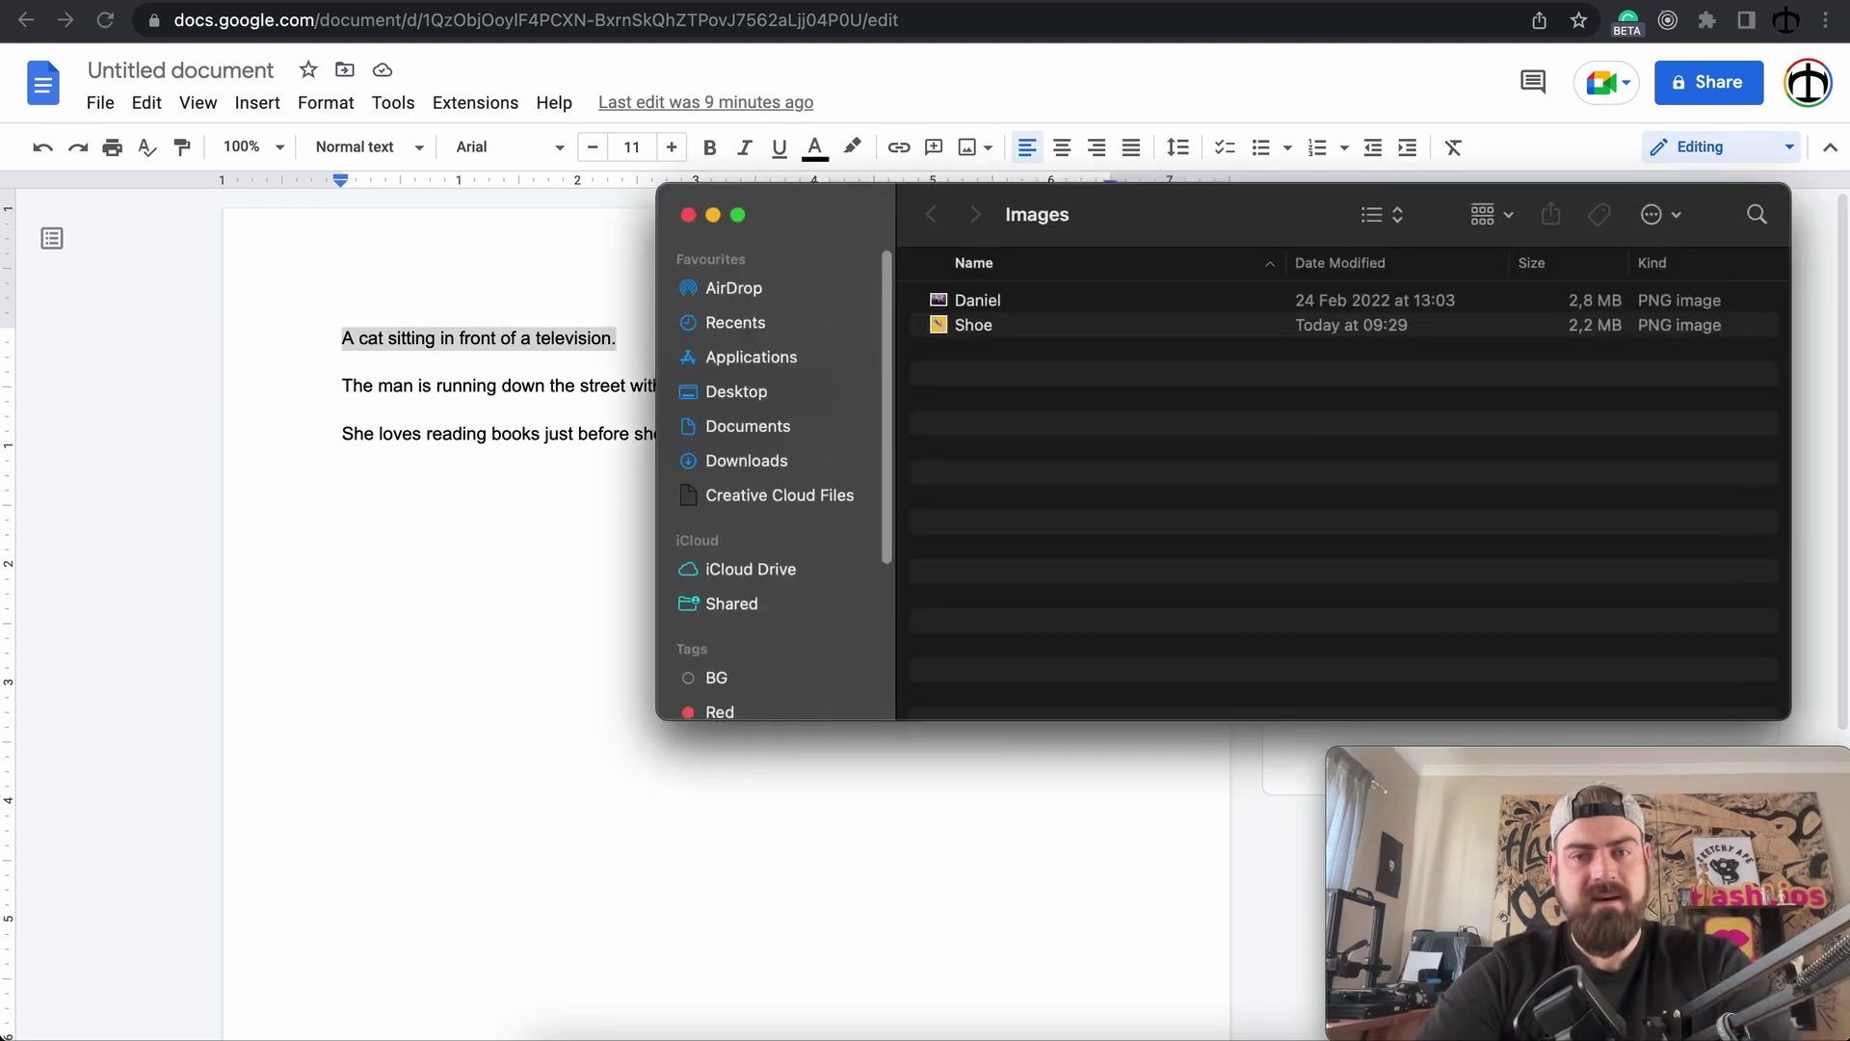
Quick Look the portrait photo and the Shoe image in the Images folder, then close the preview.
{"action": "left_click", "coordinate": [976, 302]}
{"action": "key", "text": "space"}
{"action": "key", "text": "Down"}
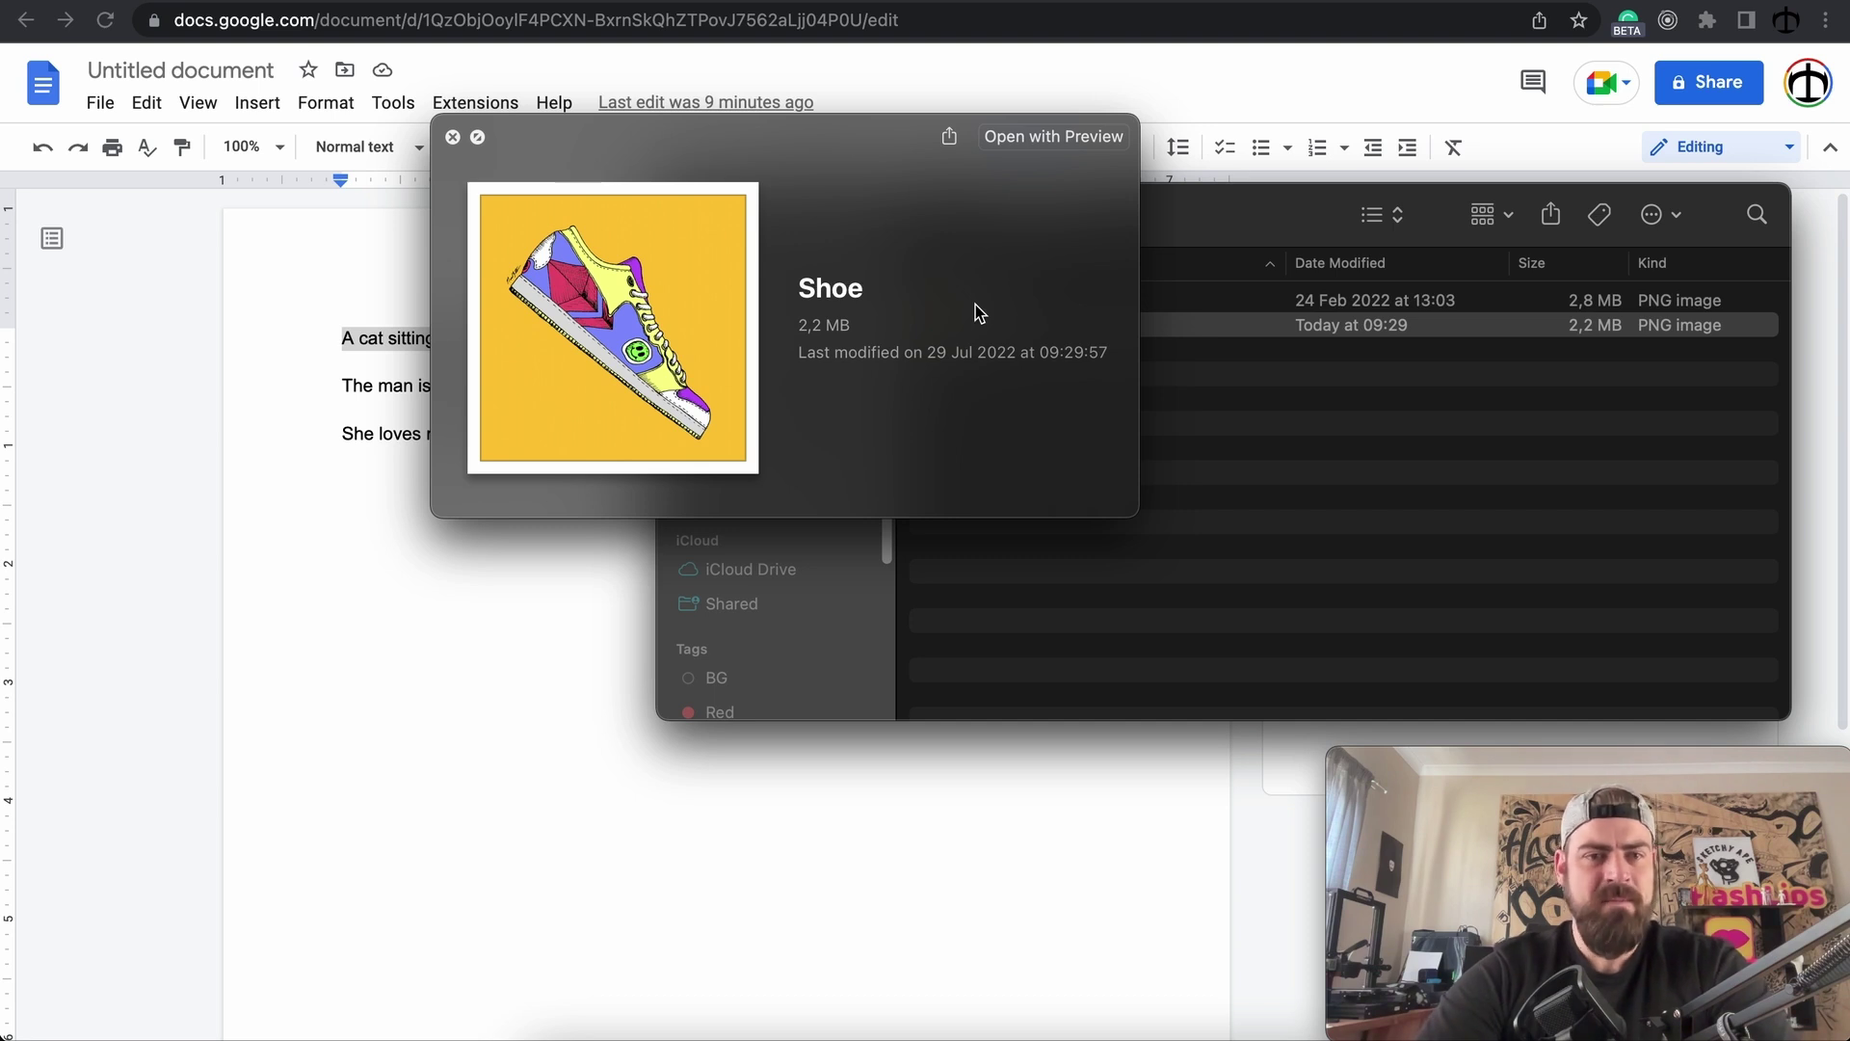
{"action": "key", "text": "space"}
Take a single-window screenshot of the Finder Images folder.
{"action": "key", "text": "super+shift+4"}
{"action": "key", "text": "space"}
{"action": "left_click", "coordinate": [713, 227]}
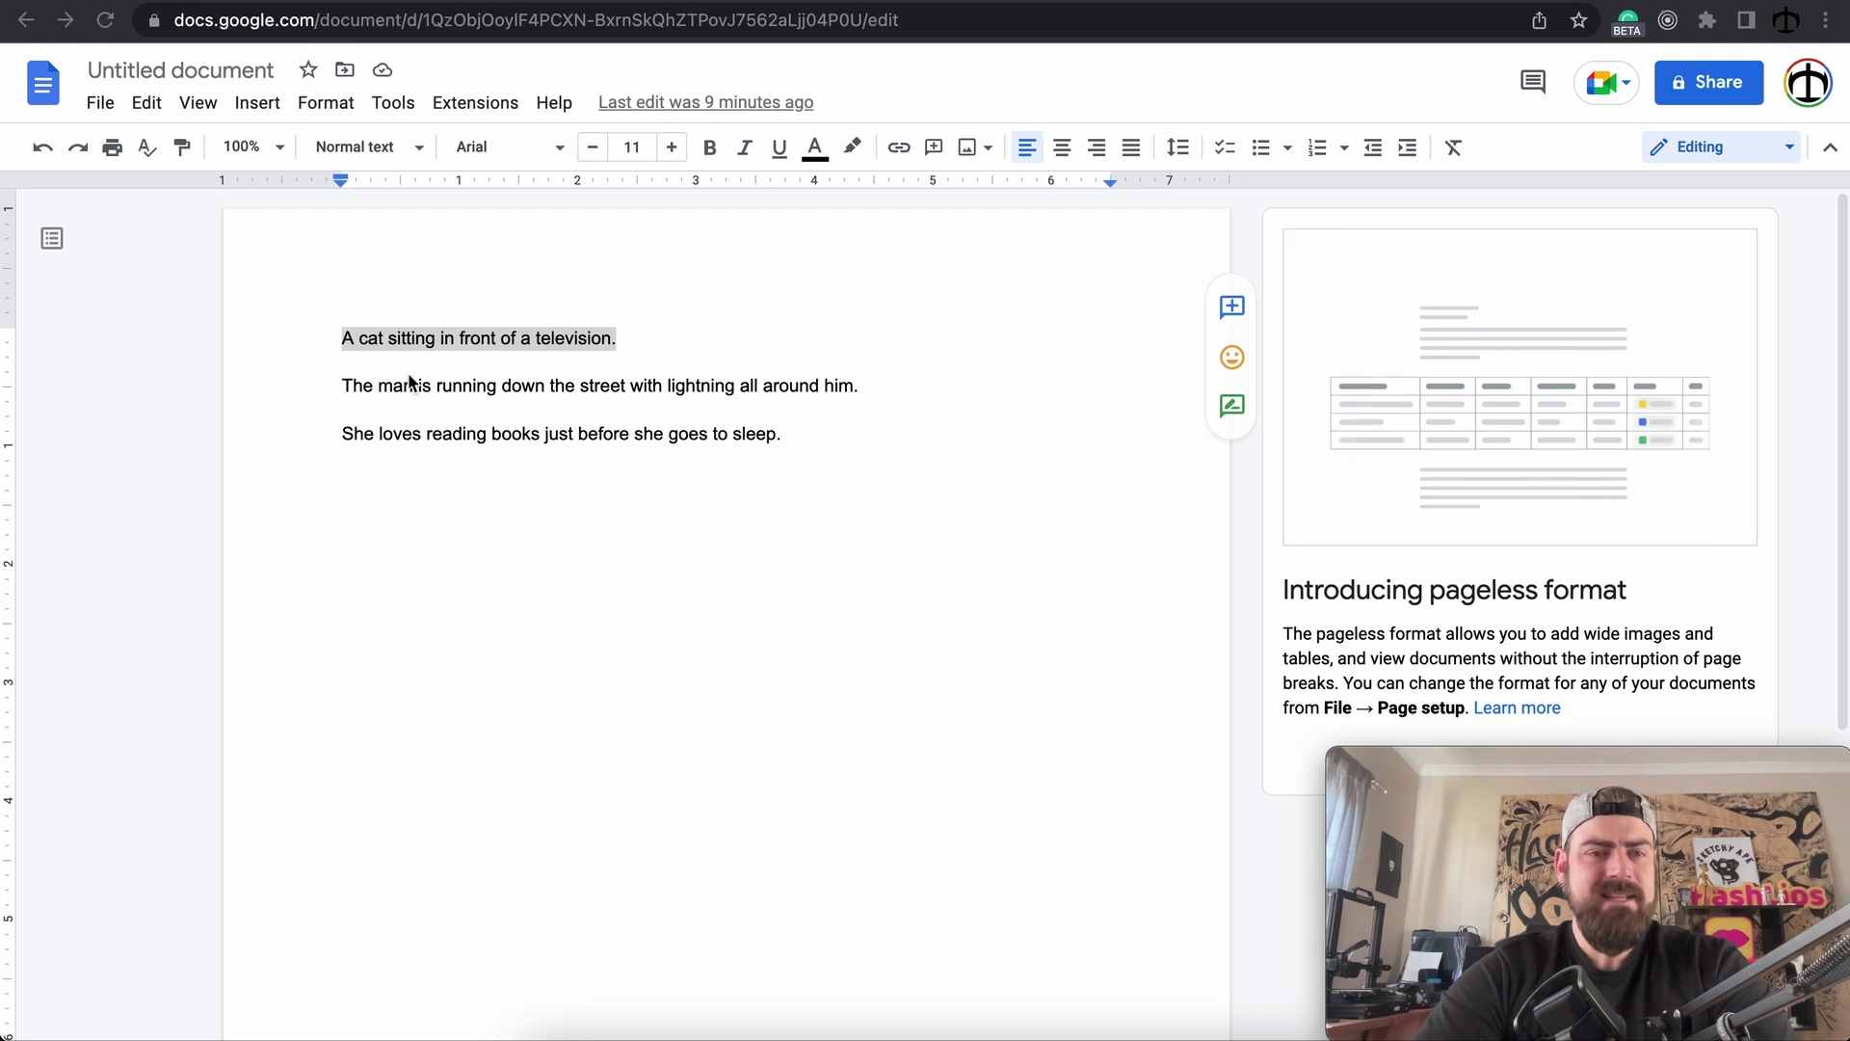
Back in DALL·E, generate images from the pasted prompt 'A cat sitting in front of a television.'.
{"action": "left_click", "coordinate": [1405, 2]}
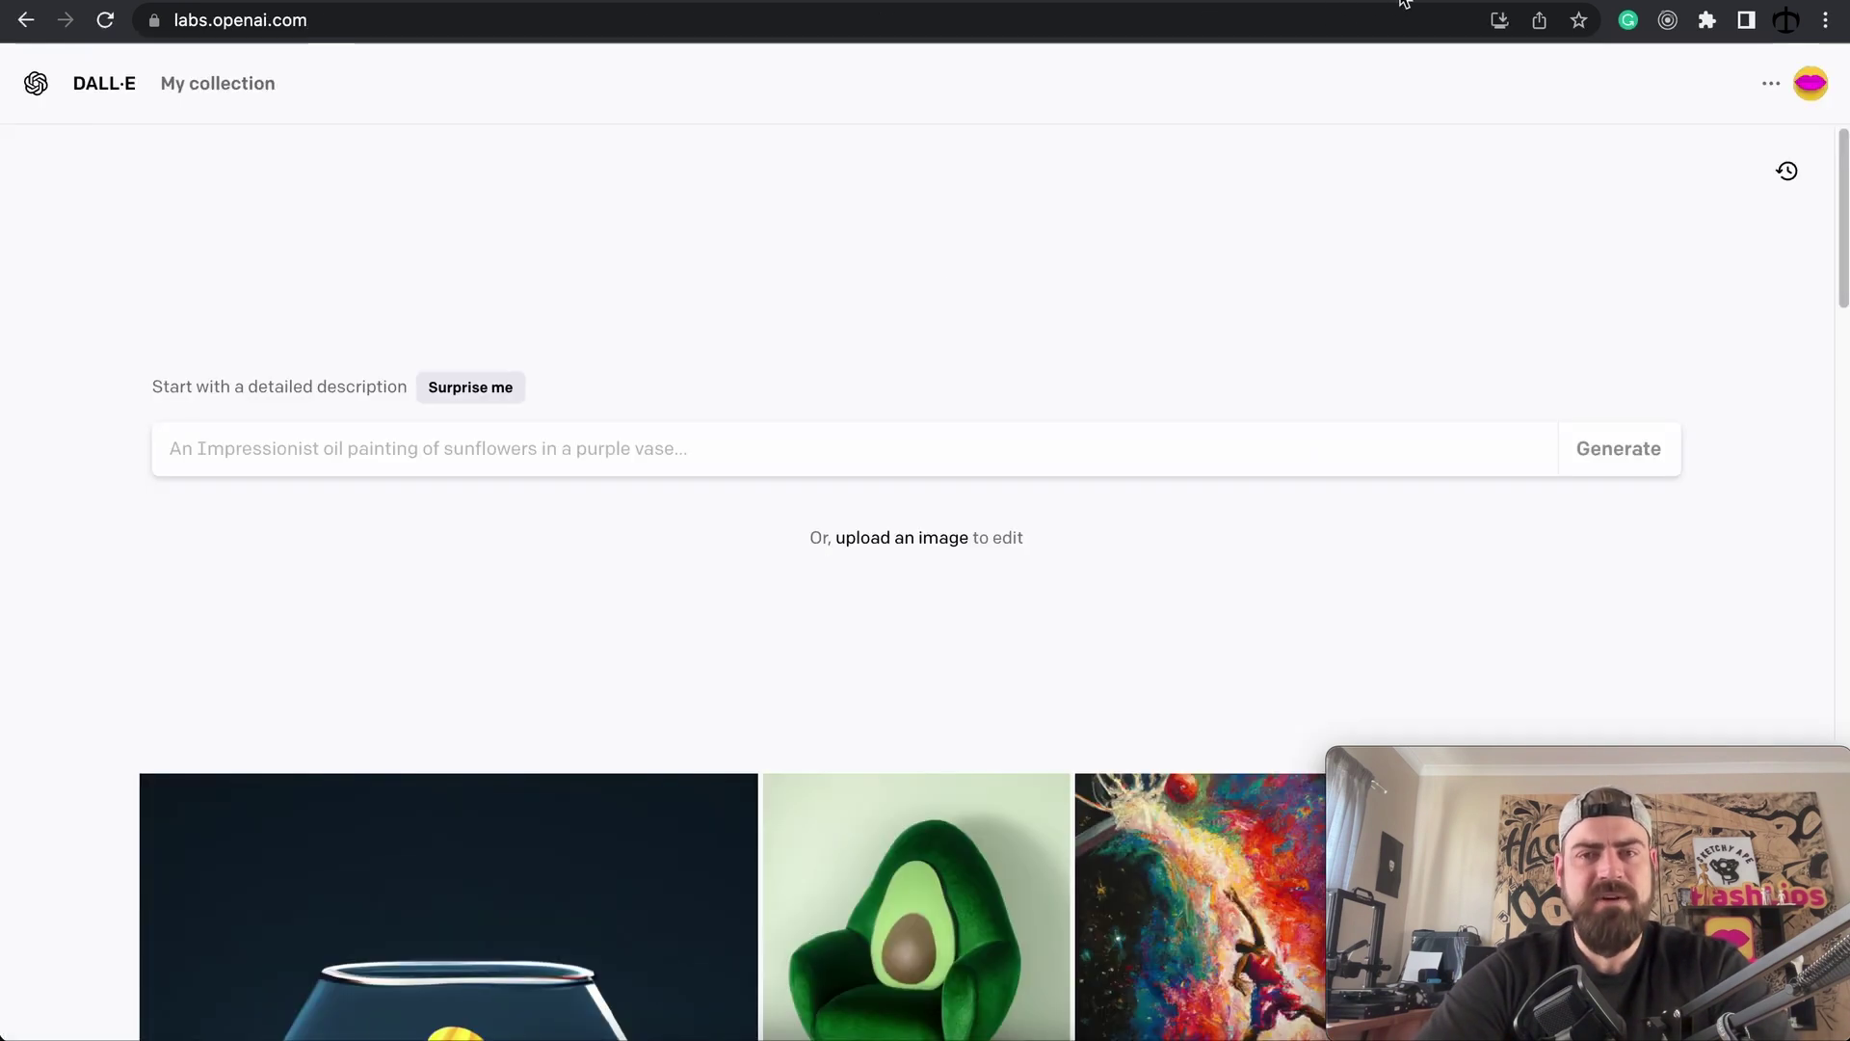
{"action": "left_click", "coordinate": [427, 449]}
{"action": "key", "text": "super+v"}
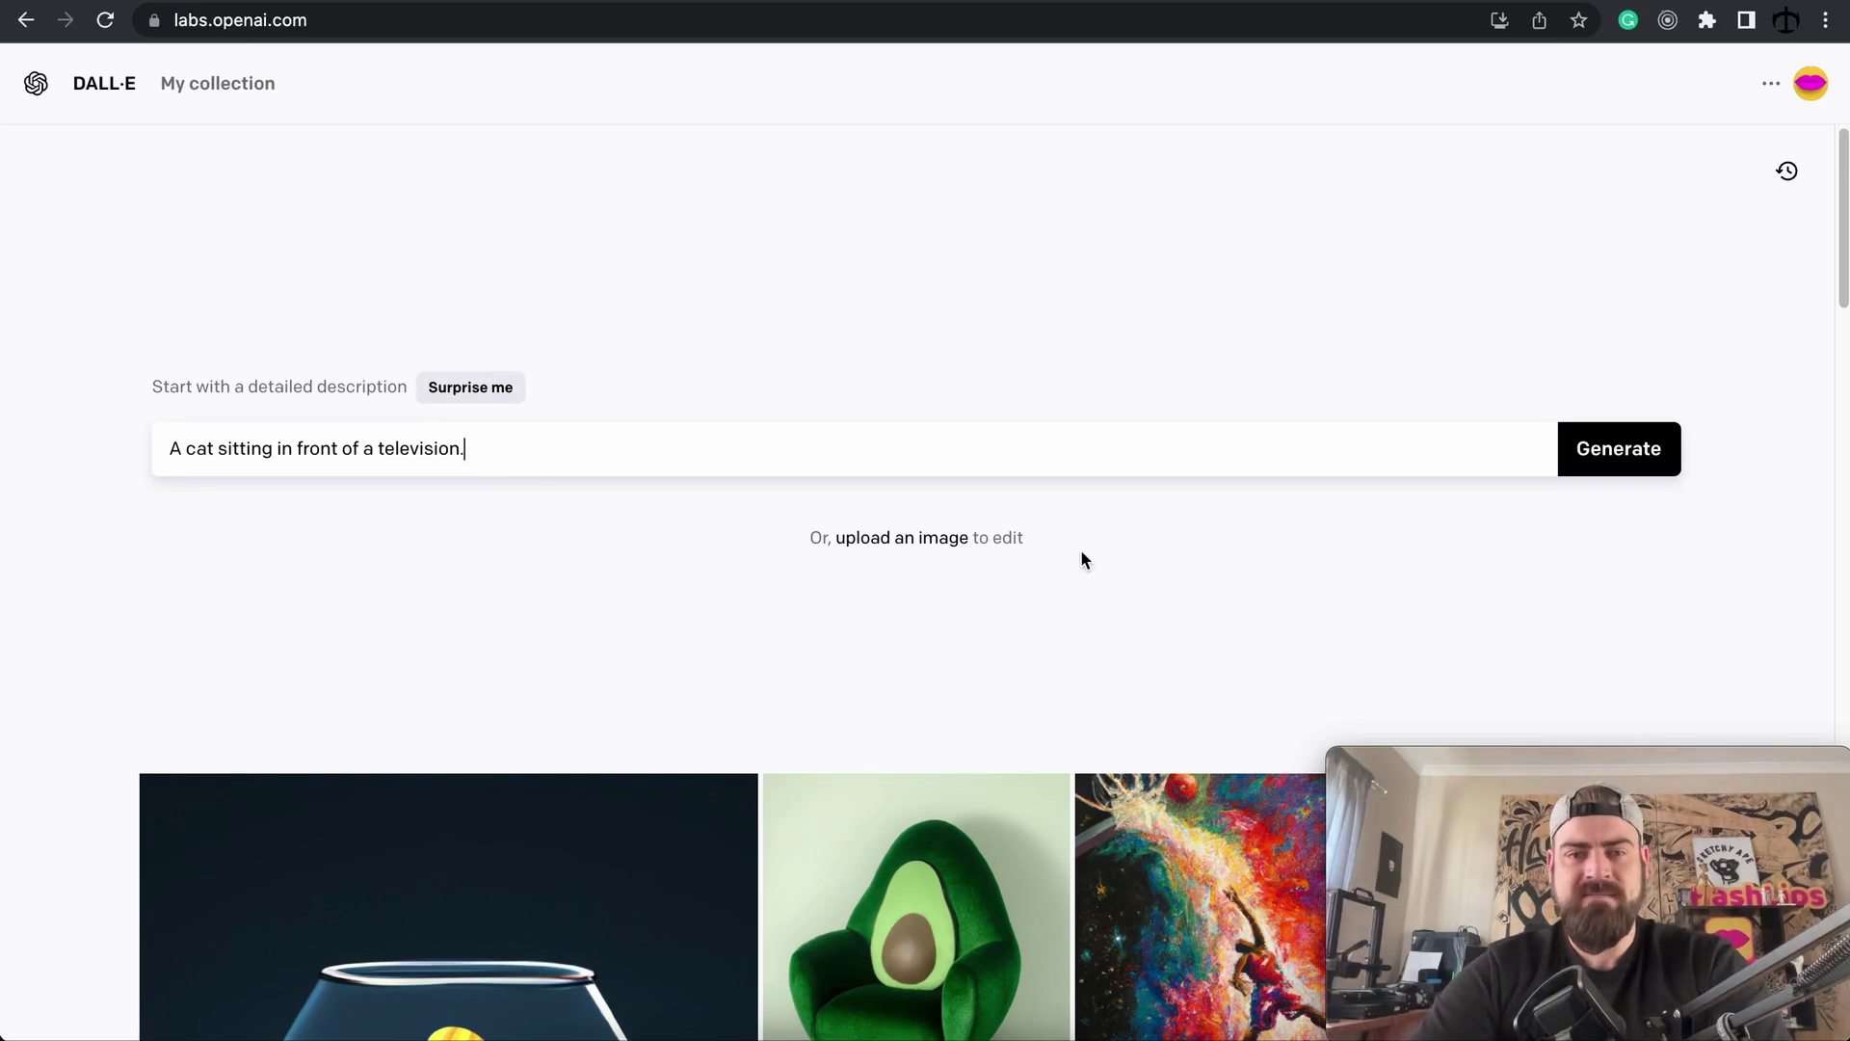
{"action": "left_click", "coordinate": [1612, 463]}
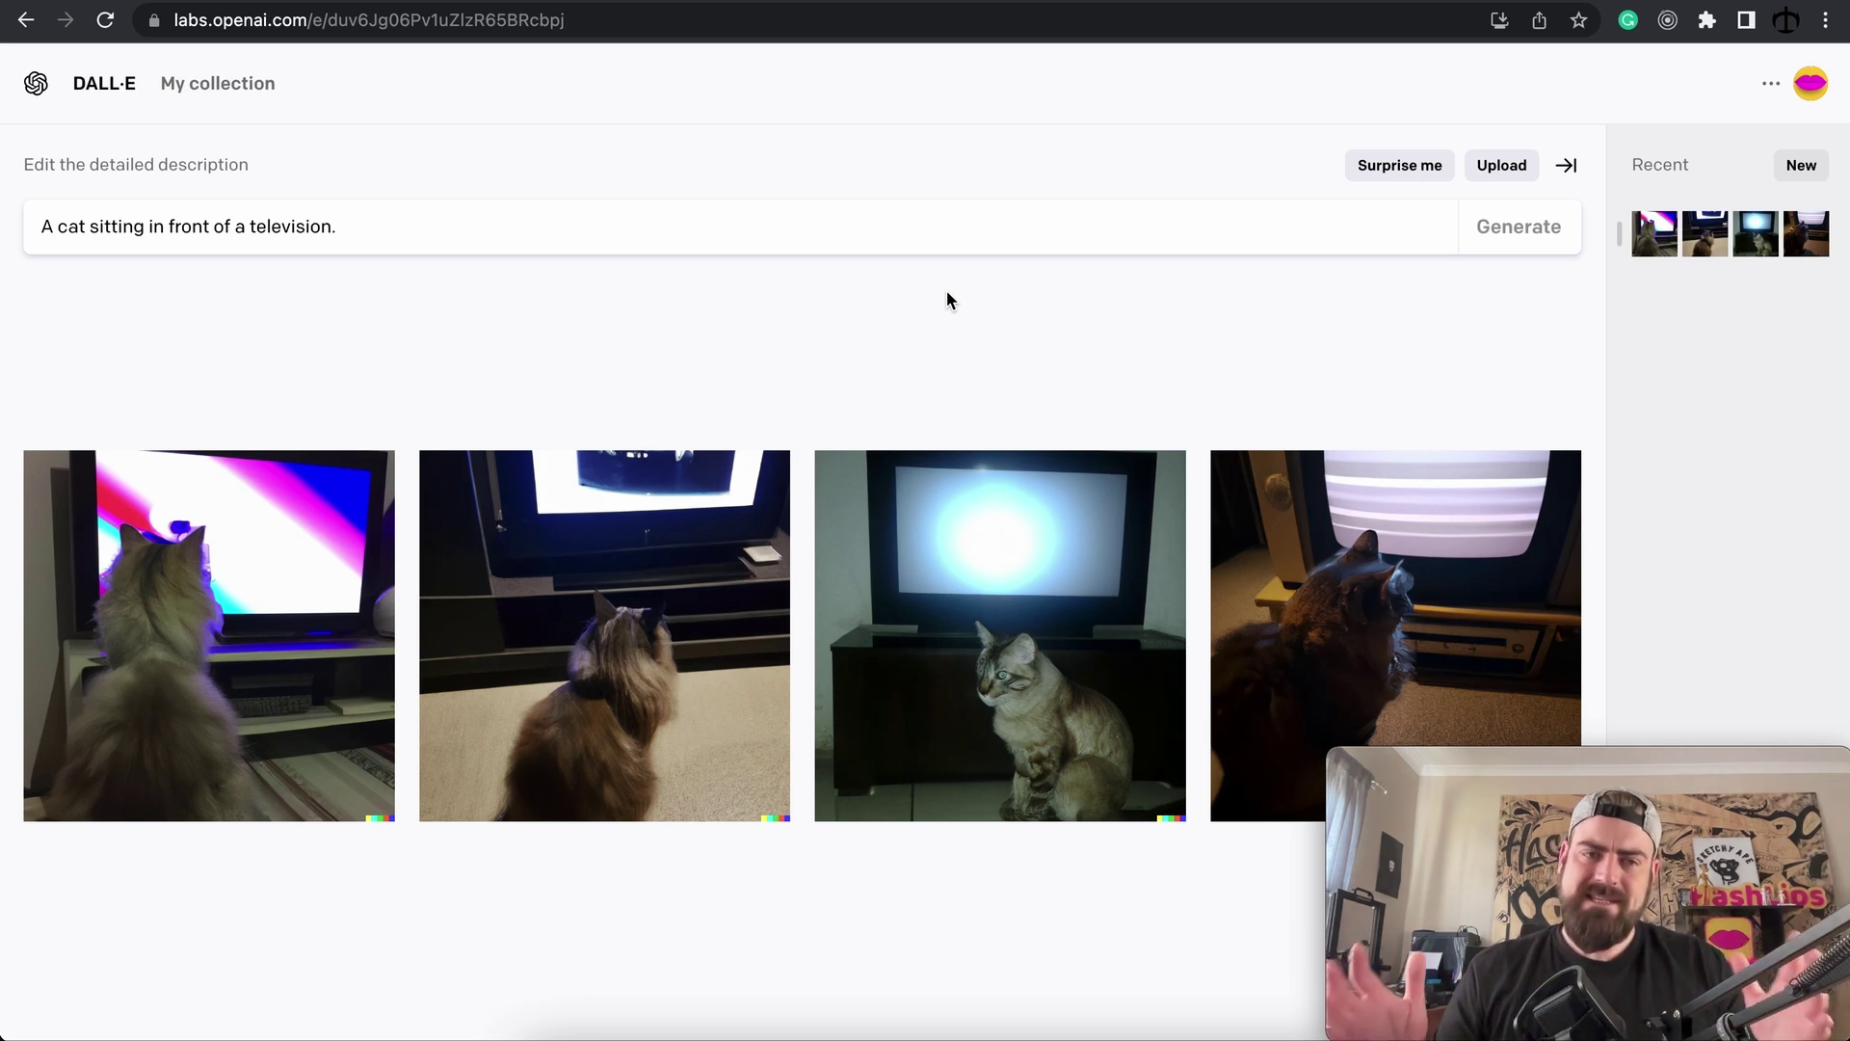
Check the remaining credits and paste the running-man sentence over the old prompt.
{"action": "left_click", "coordinate": [1814, 97]}
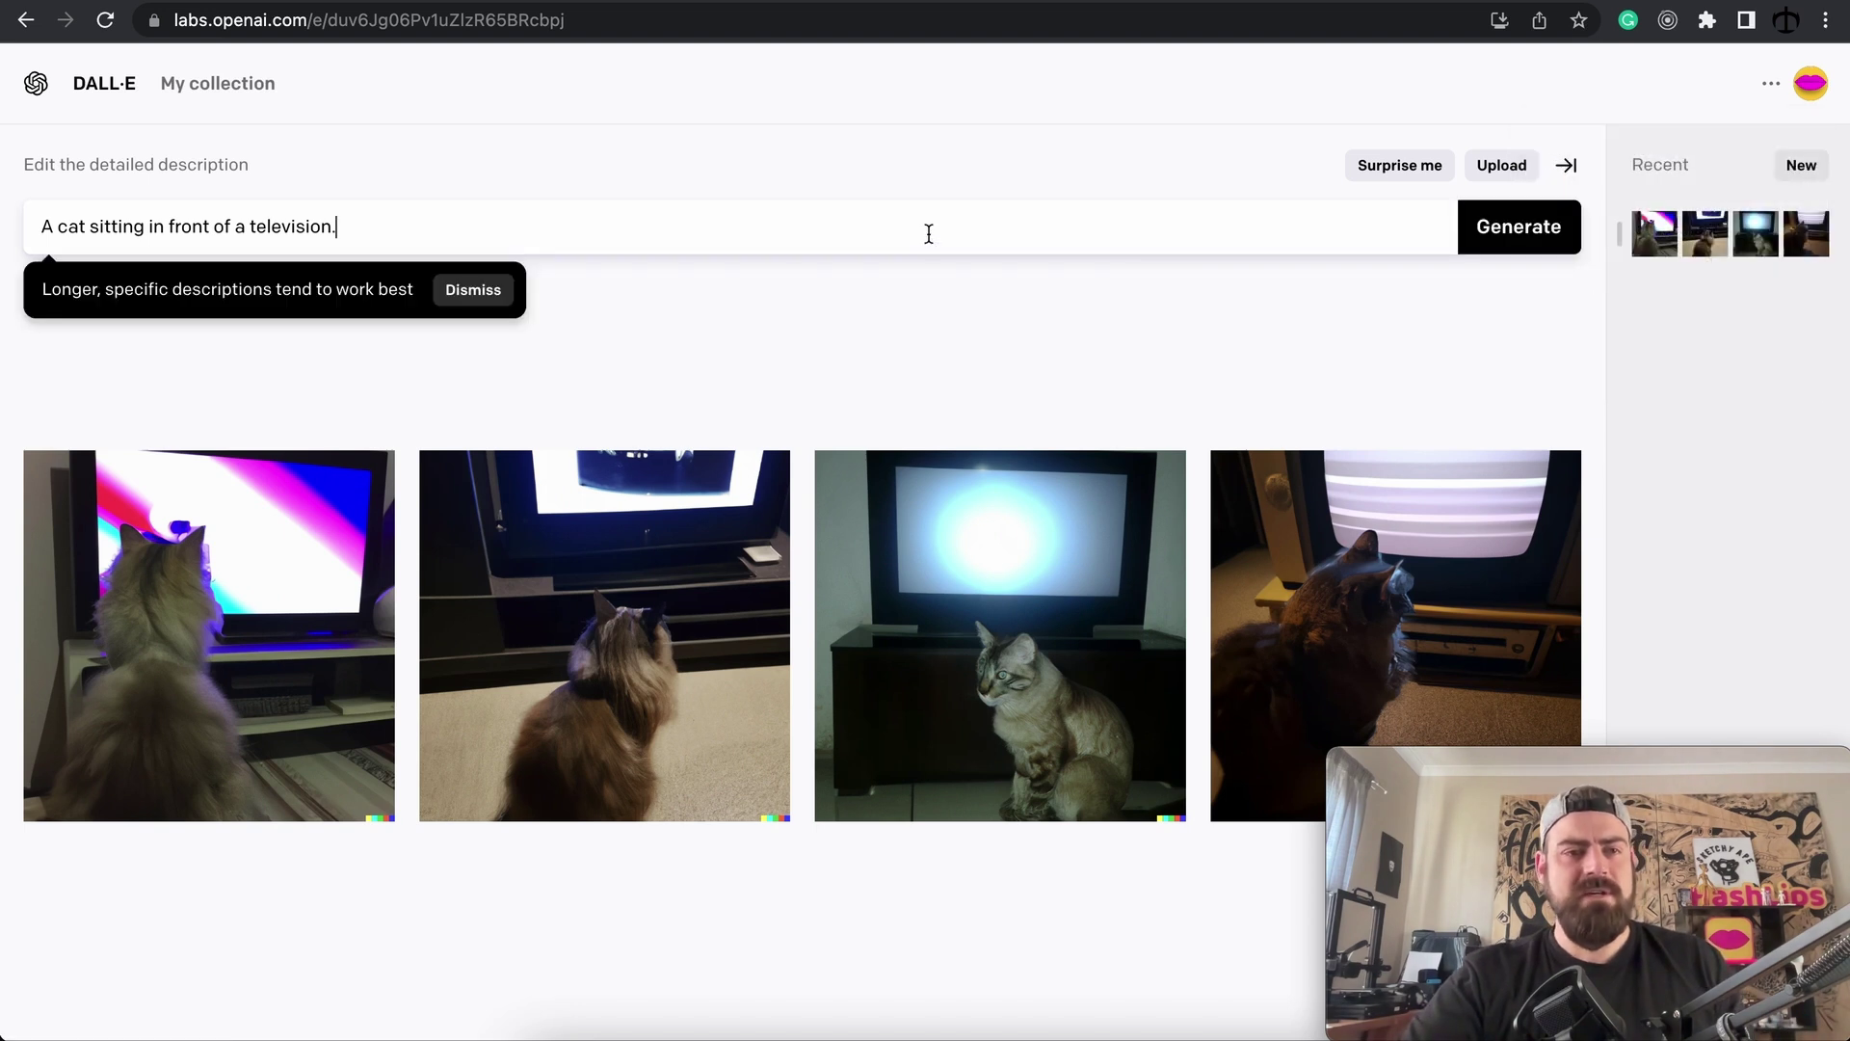
{"action": "key", "text": "super+a"}
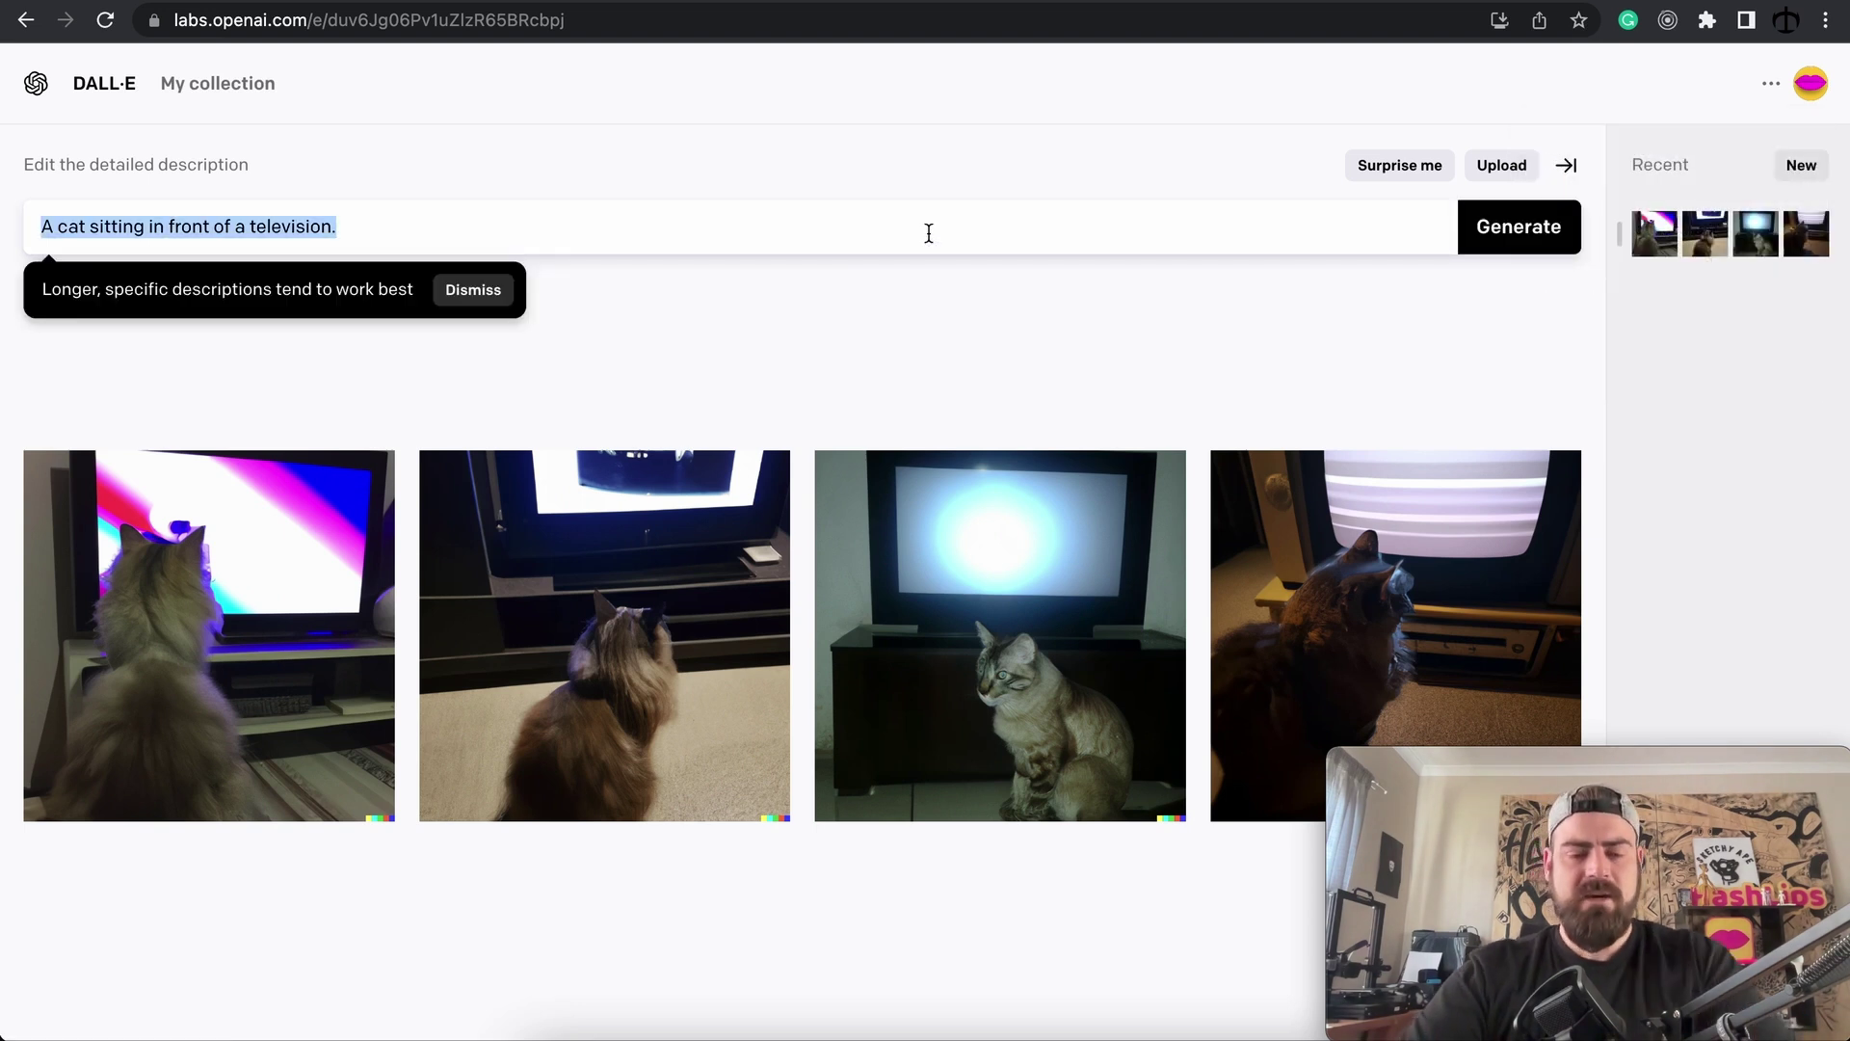
{"action": "type", "text": "The man is running down the street with lightning all around him."}
{"action": "key", "text": "Return"}
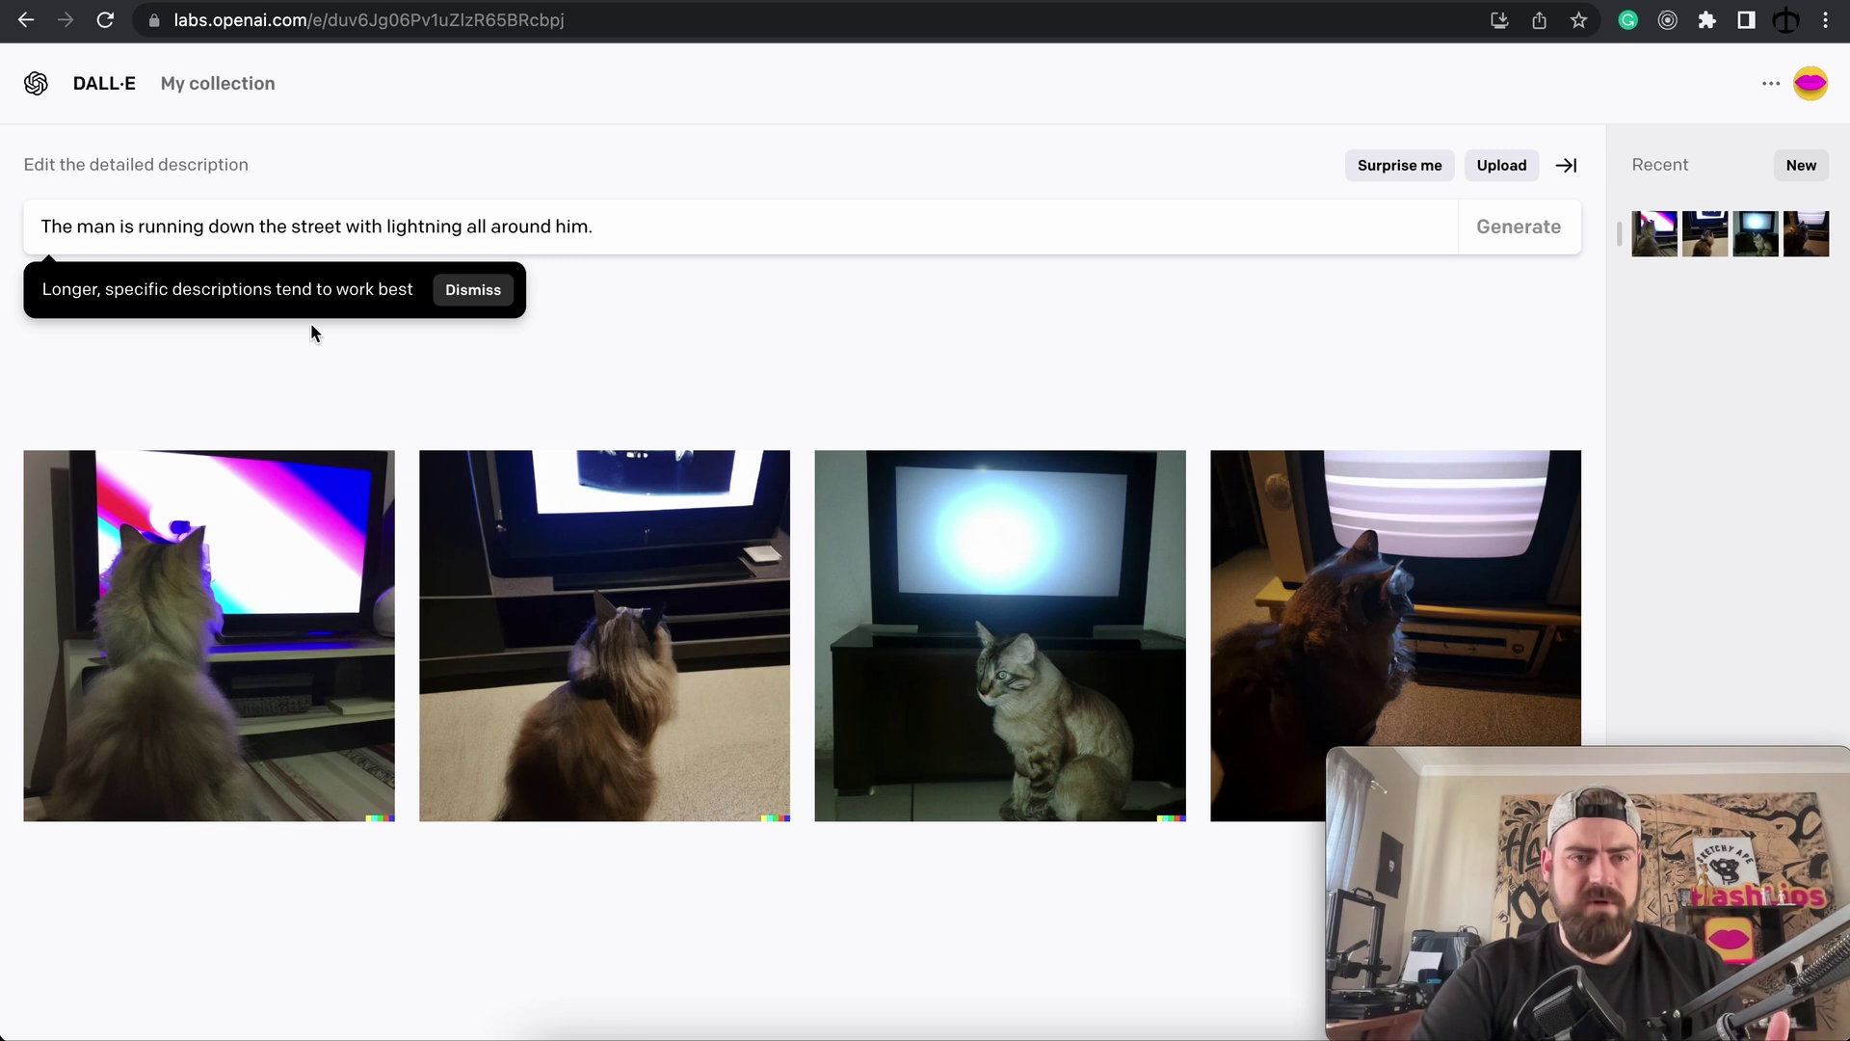
Dismiss the longer-descriptions tip and generate images of the man running amid lightning.
{"action": "left_click", "coordinate": [602, 233]}
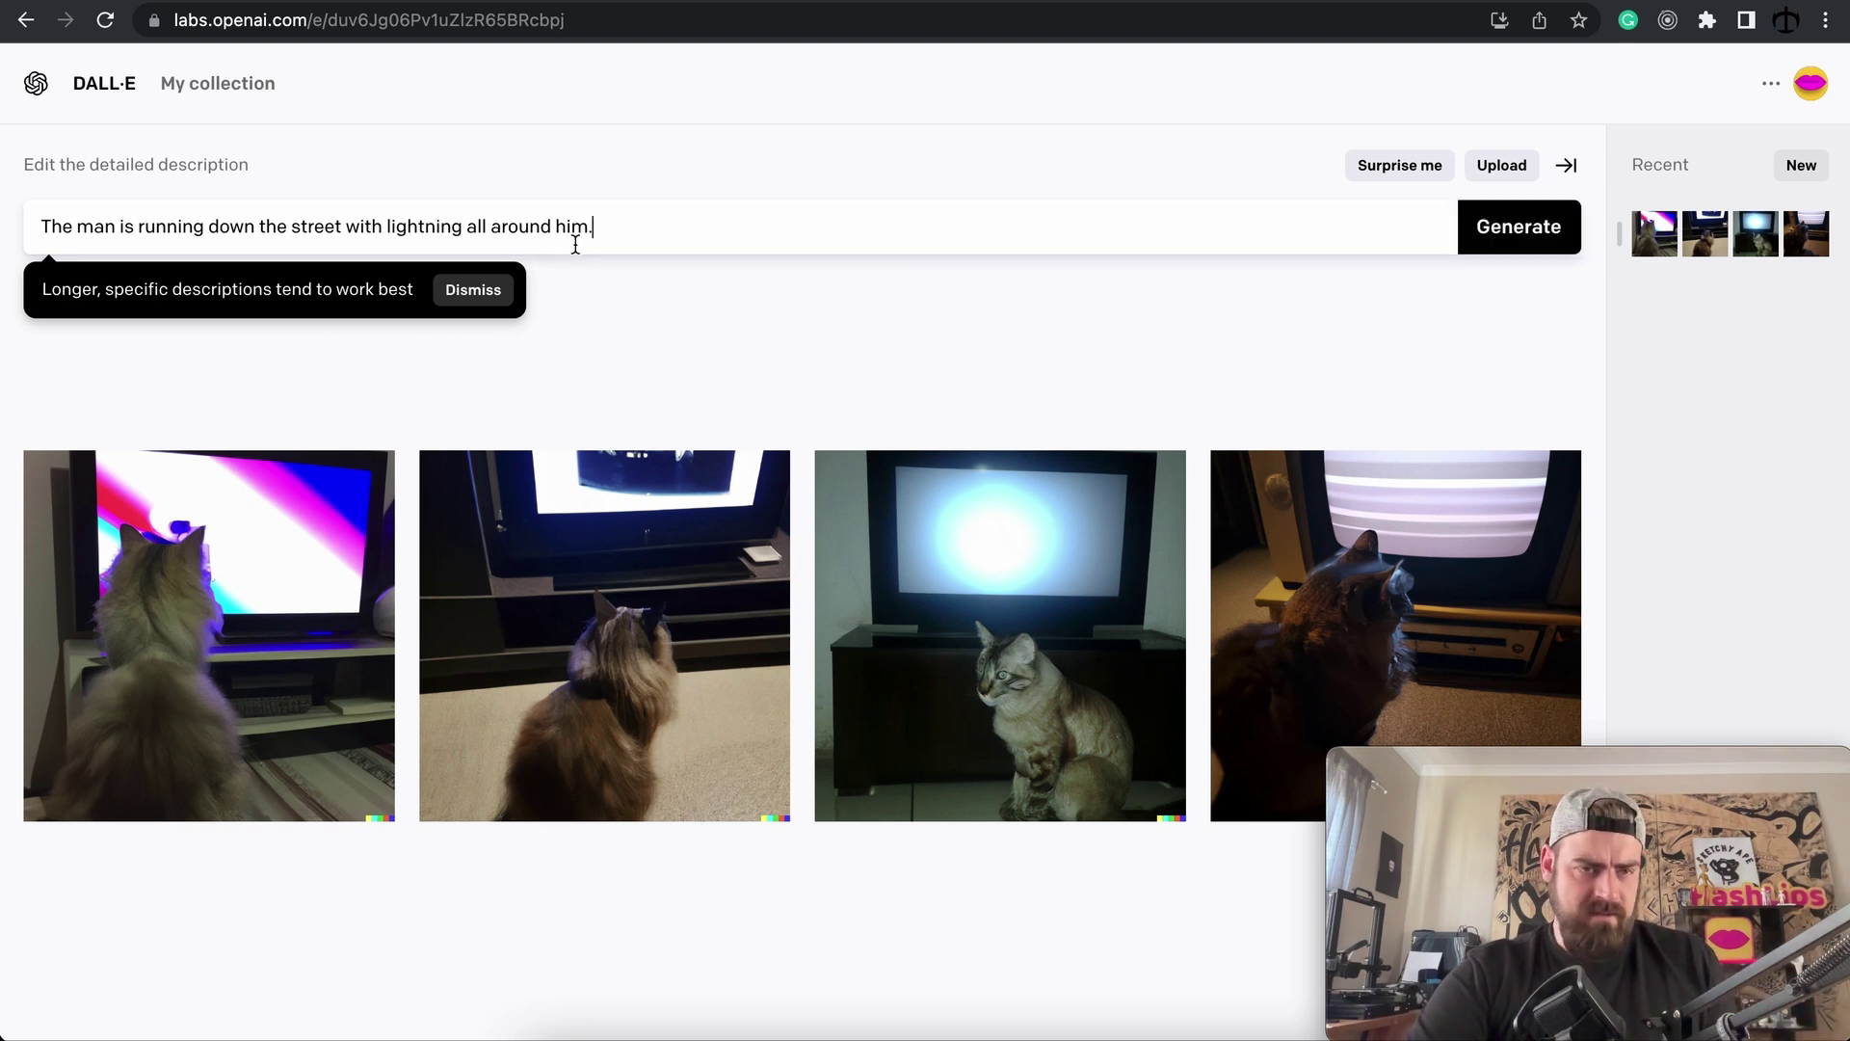
{"action": "left_click", "coordinate": [502, 289]}
{"action": "left_click", "coordinate": [722, 240]}
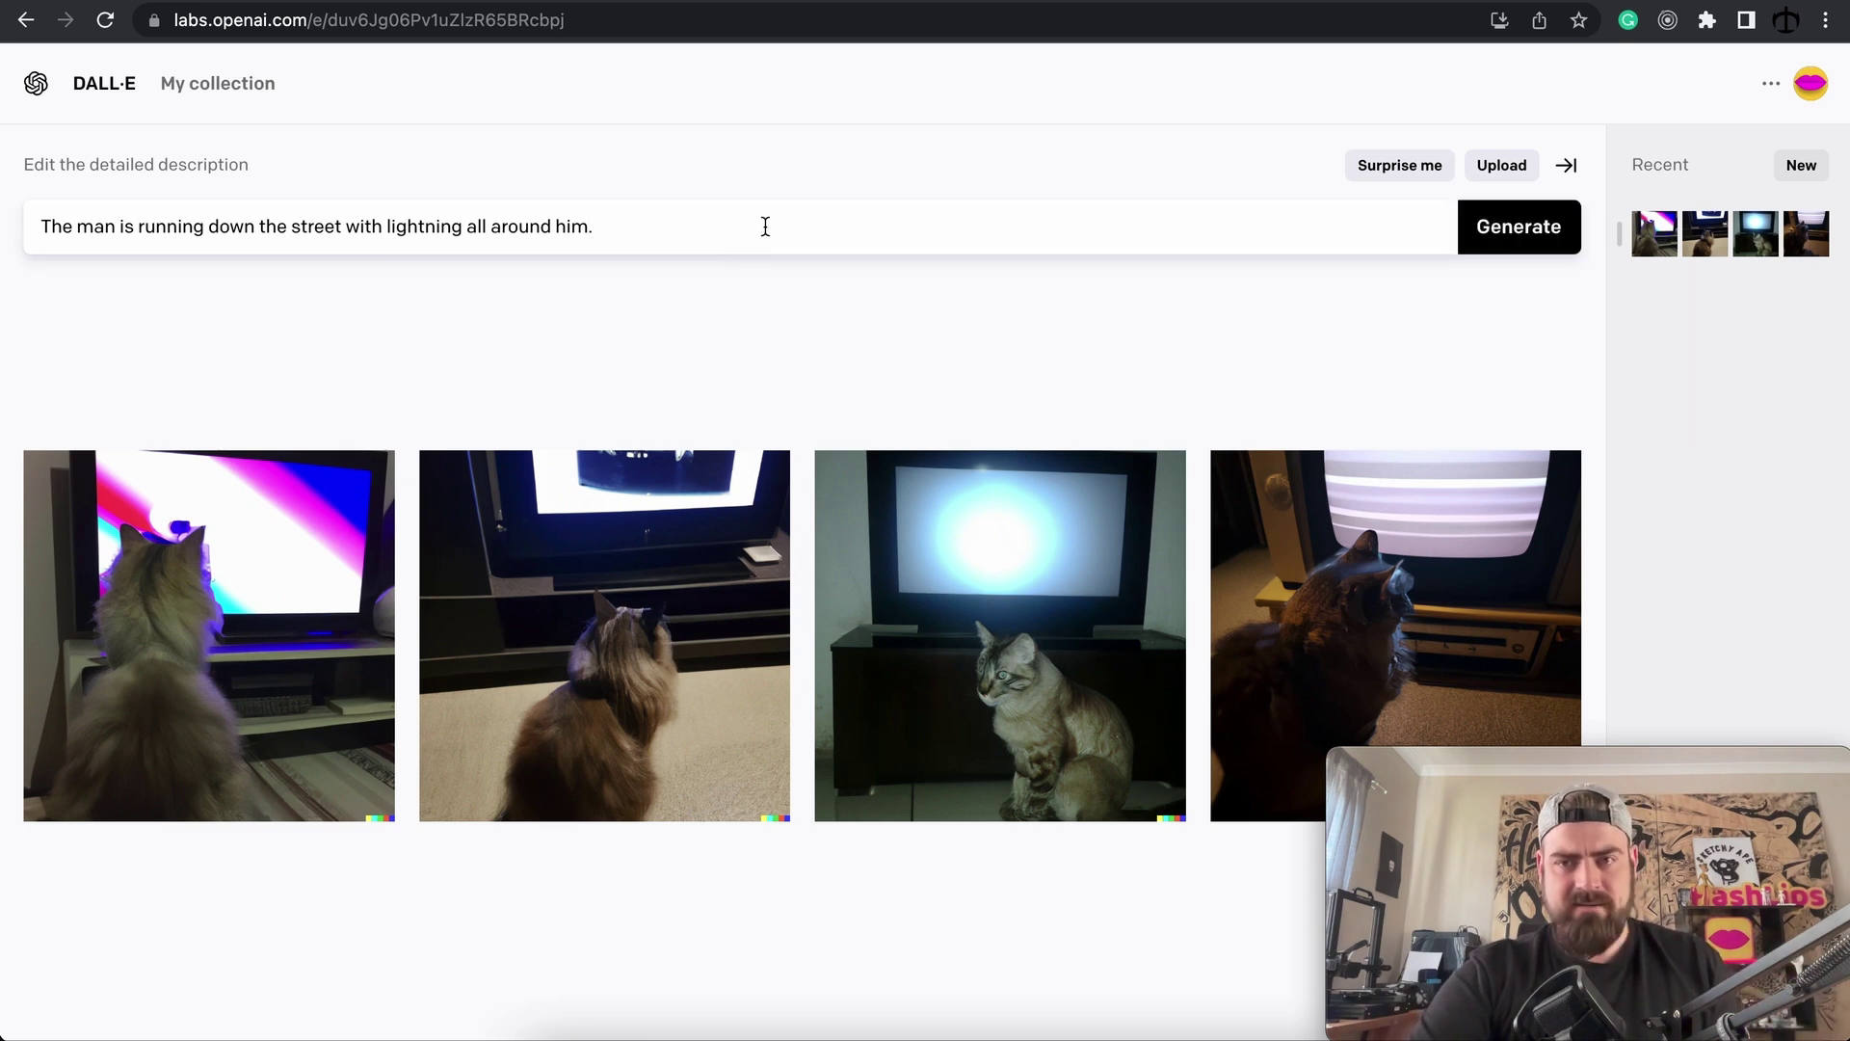
{"action": "left_click", "coordinate": [1511, 232]}
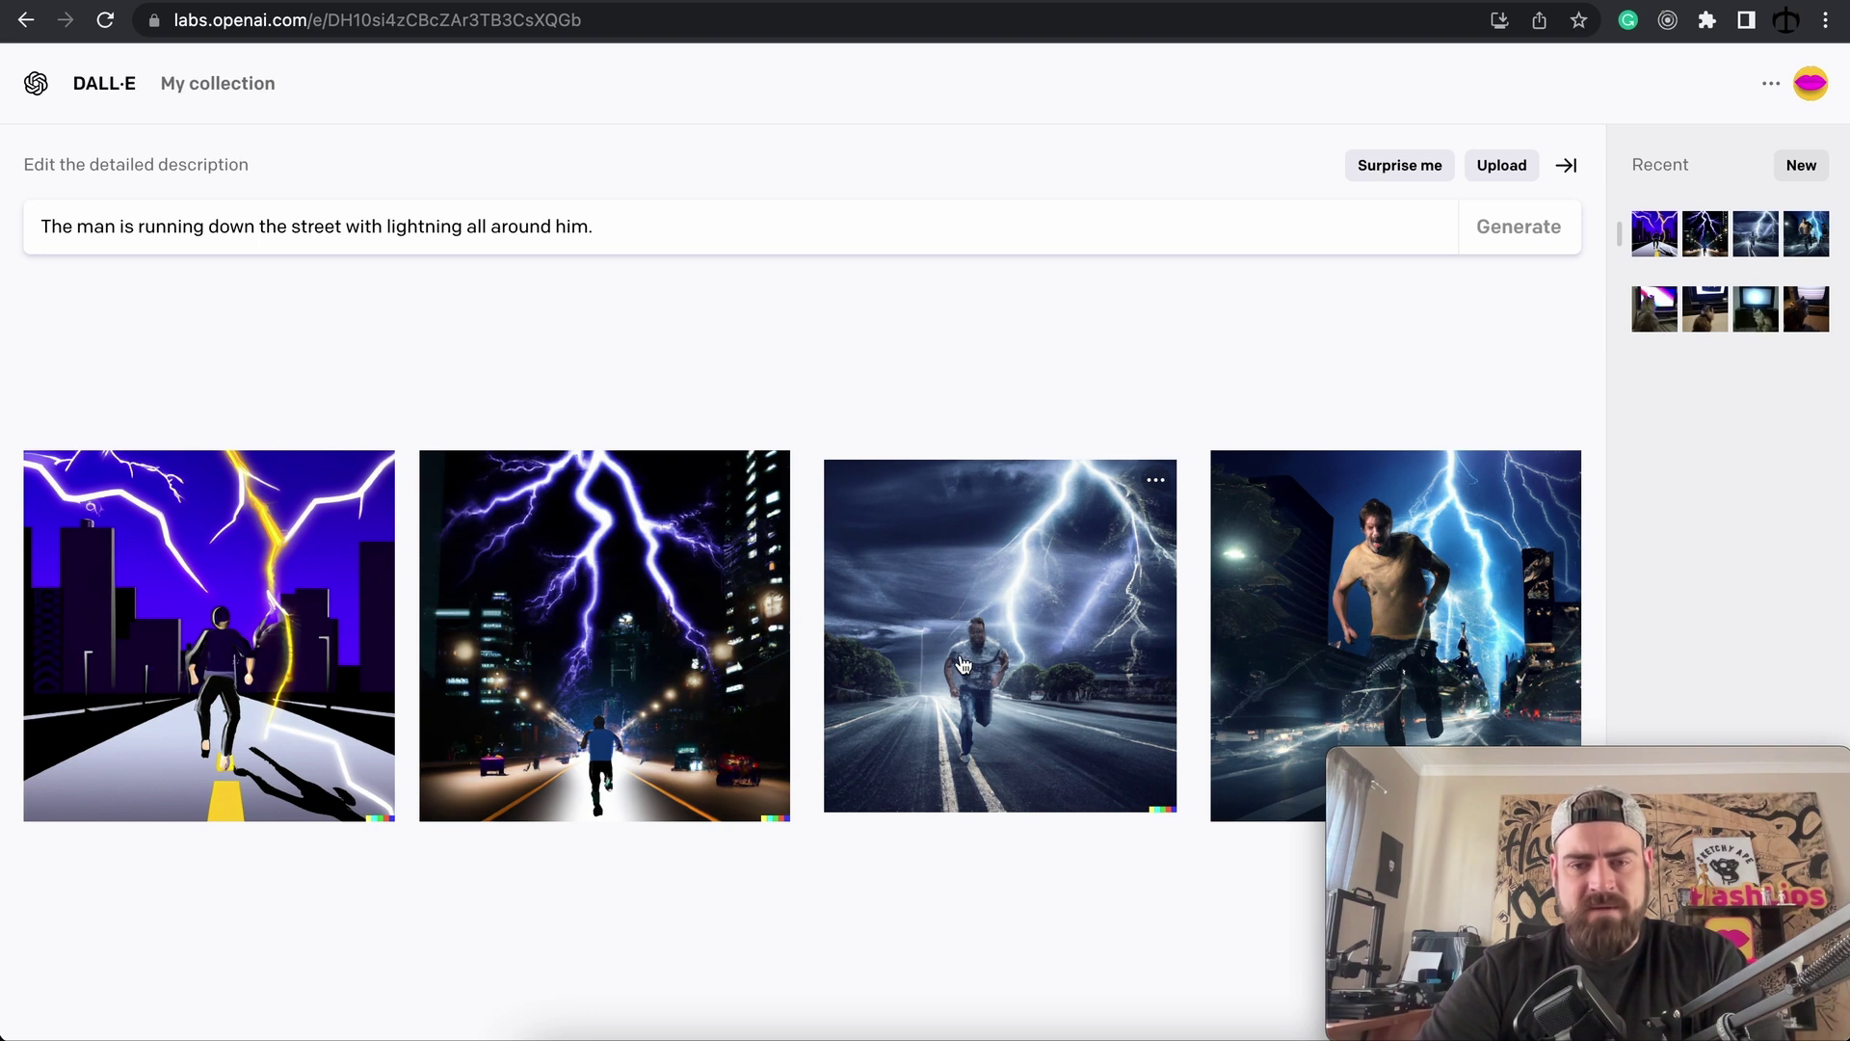
{"action": "left_click_drag", "start_coordinate": [688, 222], "coordinate": [49, 205]}
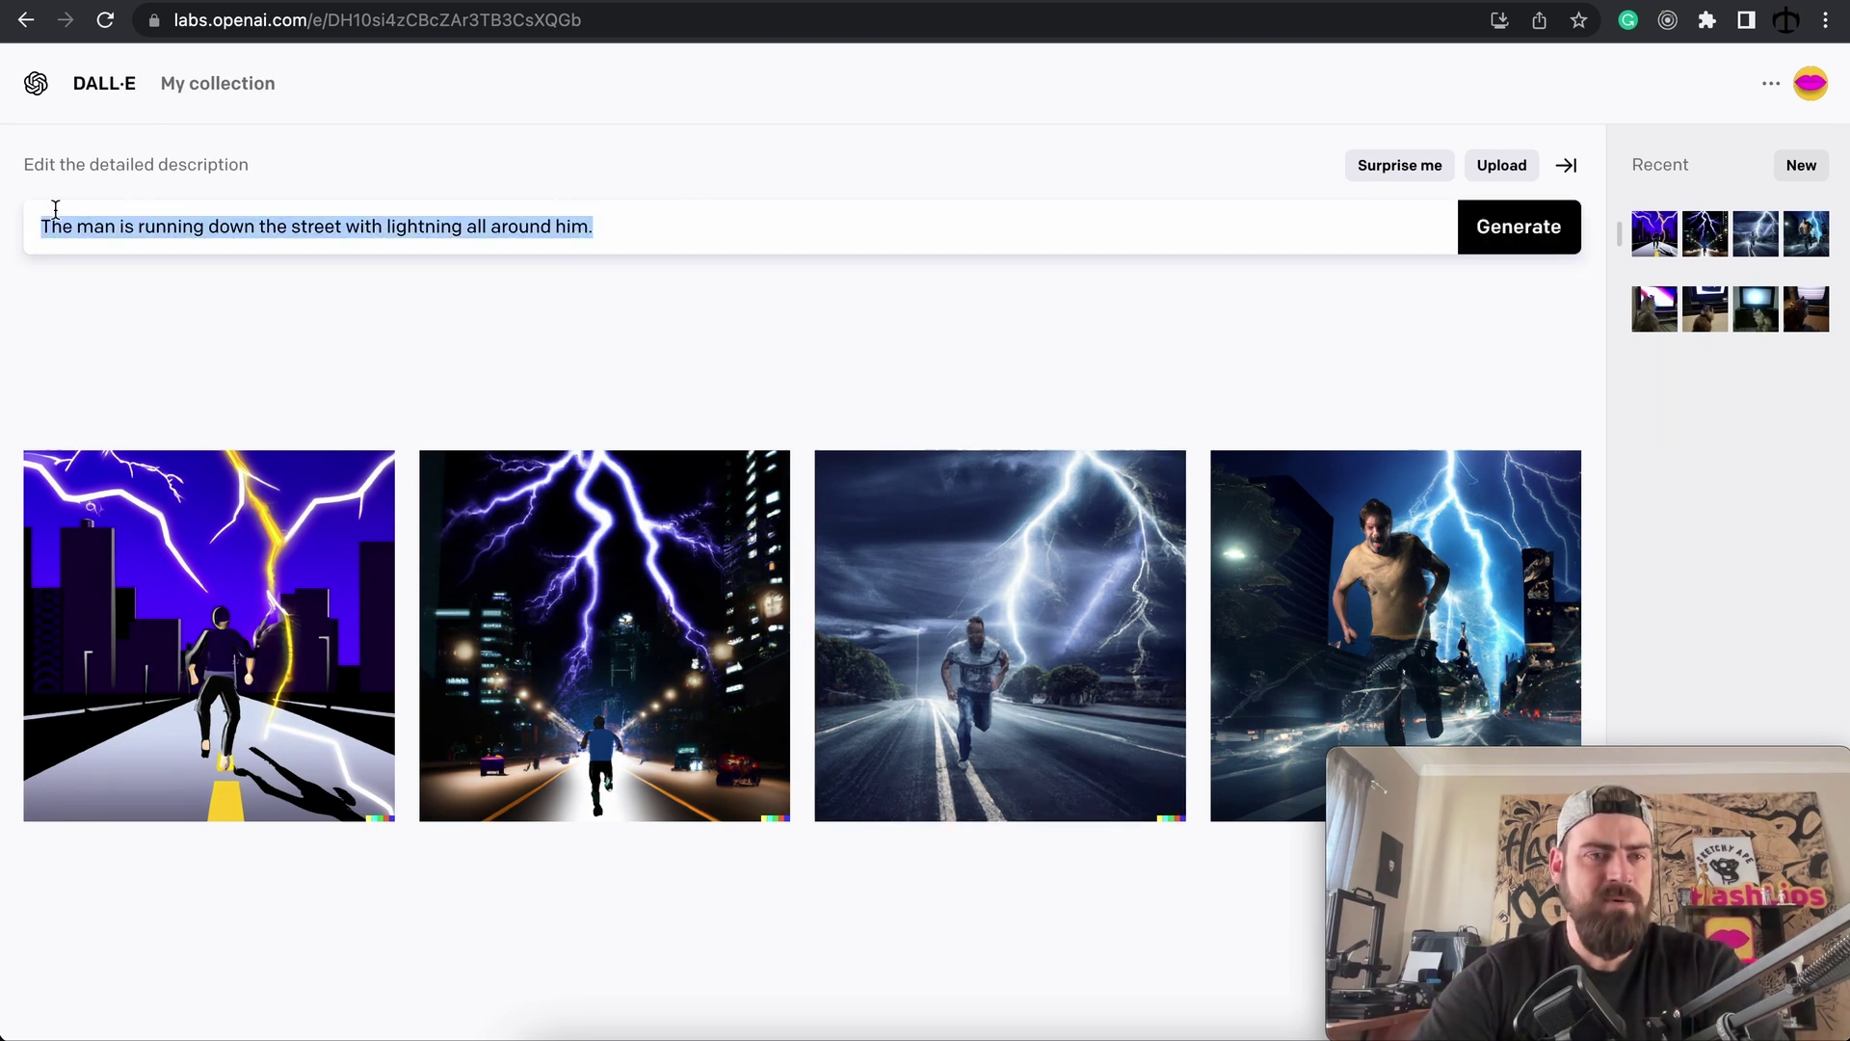
Generate images for 'She loves reading books just before she goes to sleep.' and return home.
{"action": "type", "text": "She loves reading books just before she goes to sleep."}
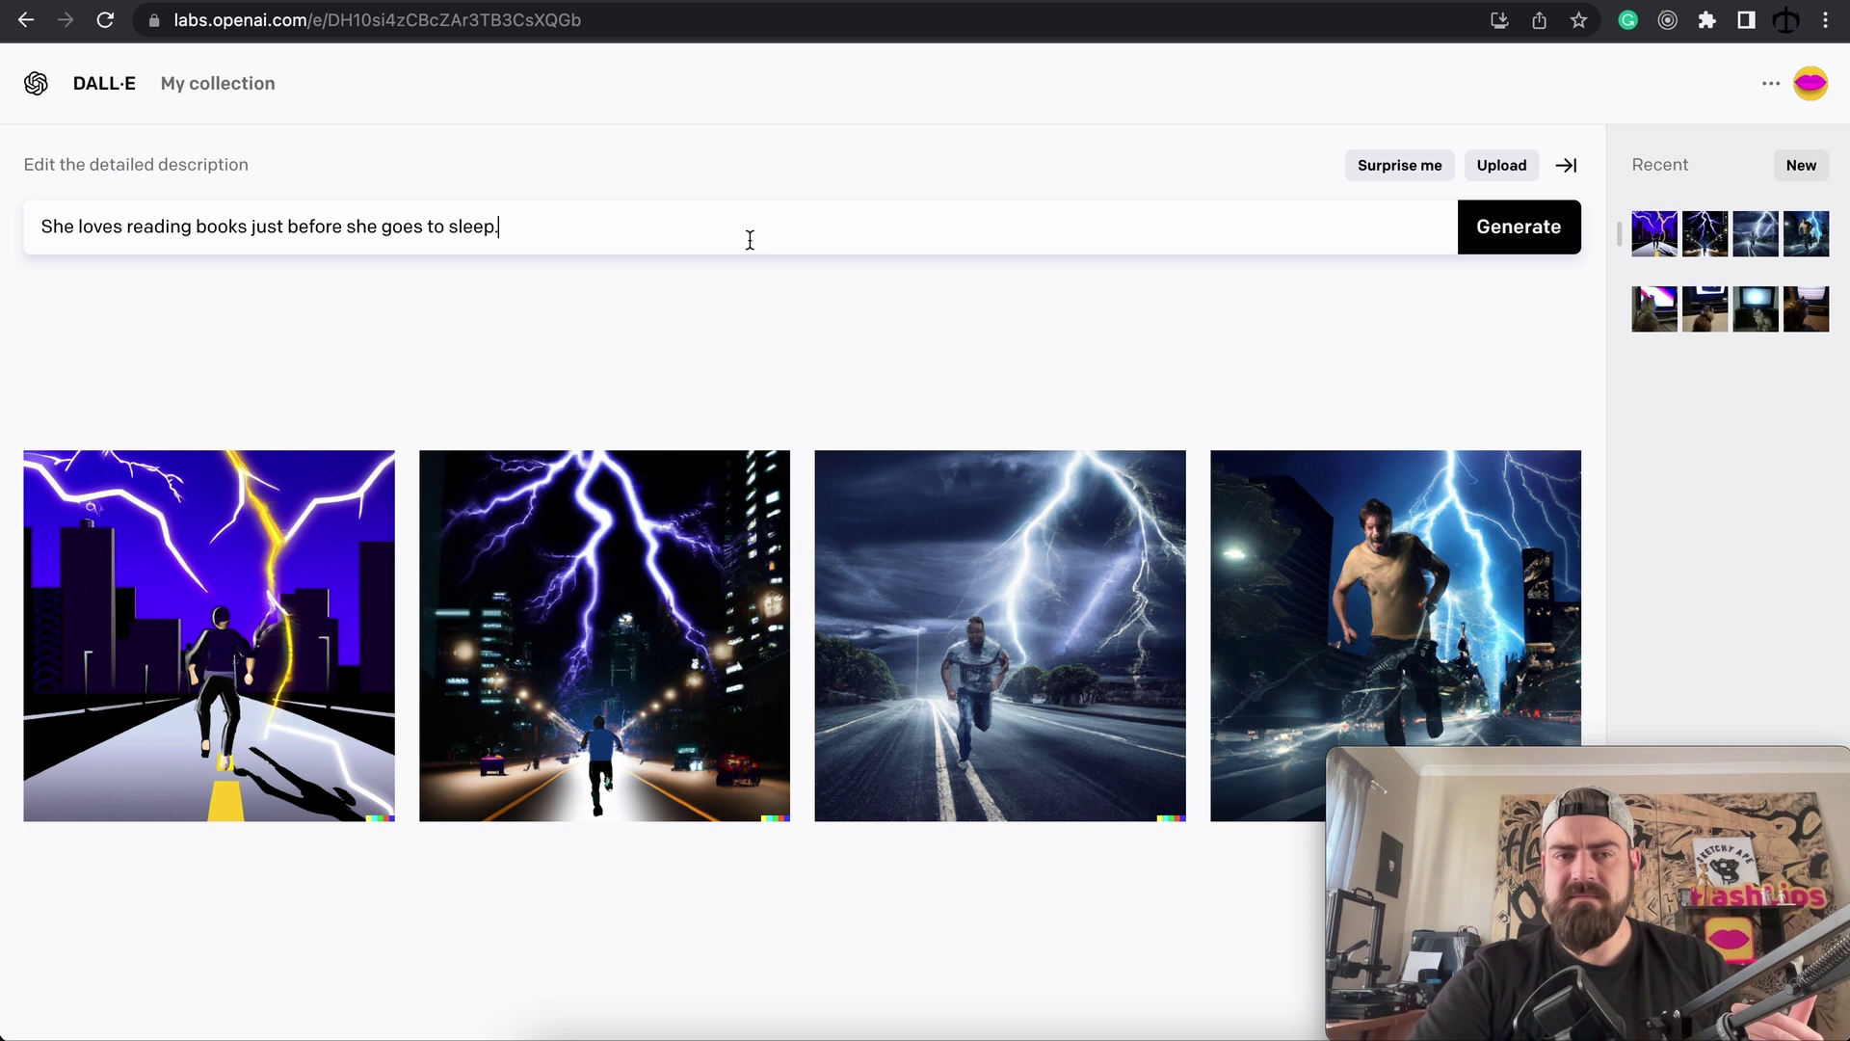
{"action": "left_click", "coordinate": [1501, 249]}
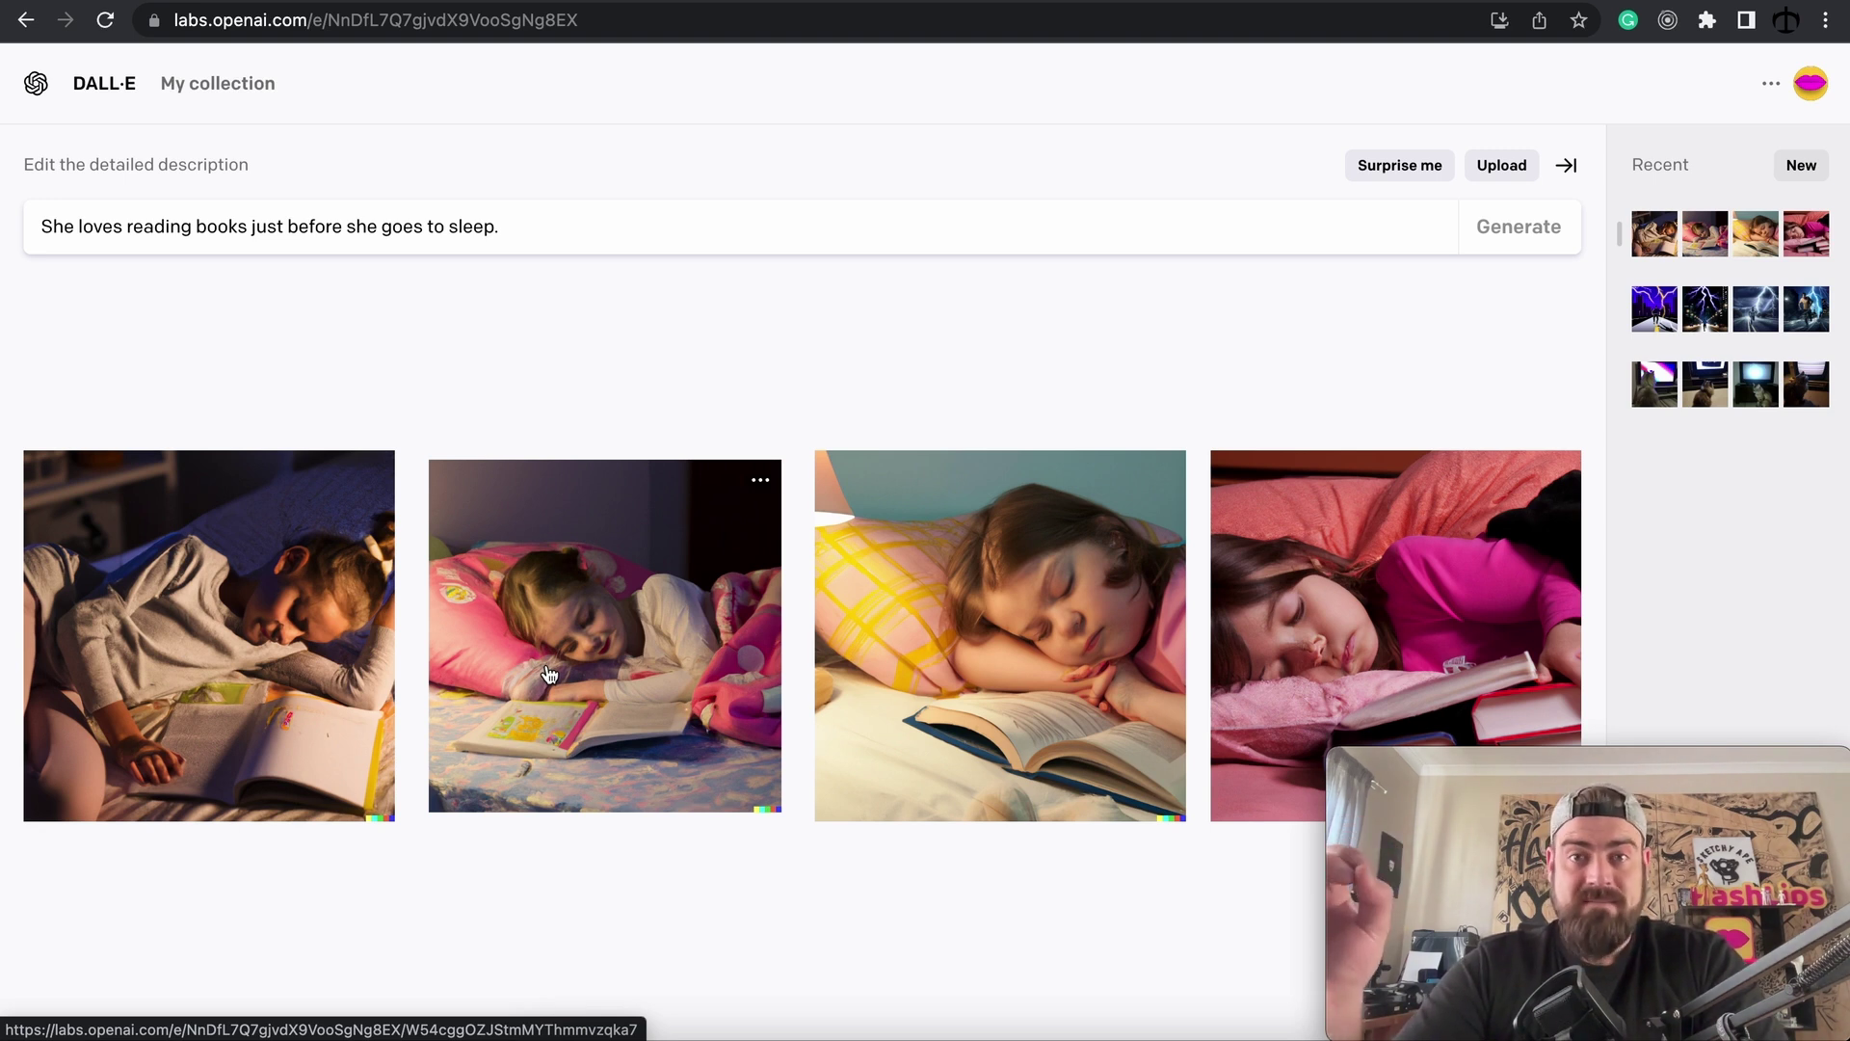
{"action": "key", "text": "super+bracketleft"}
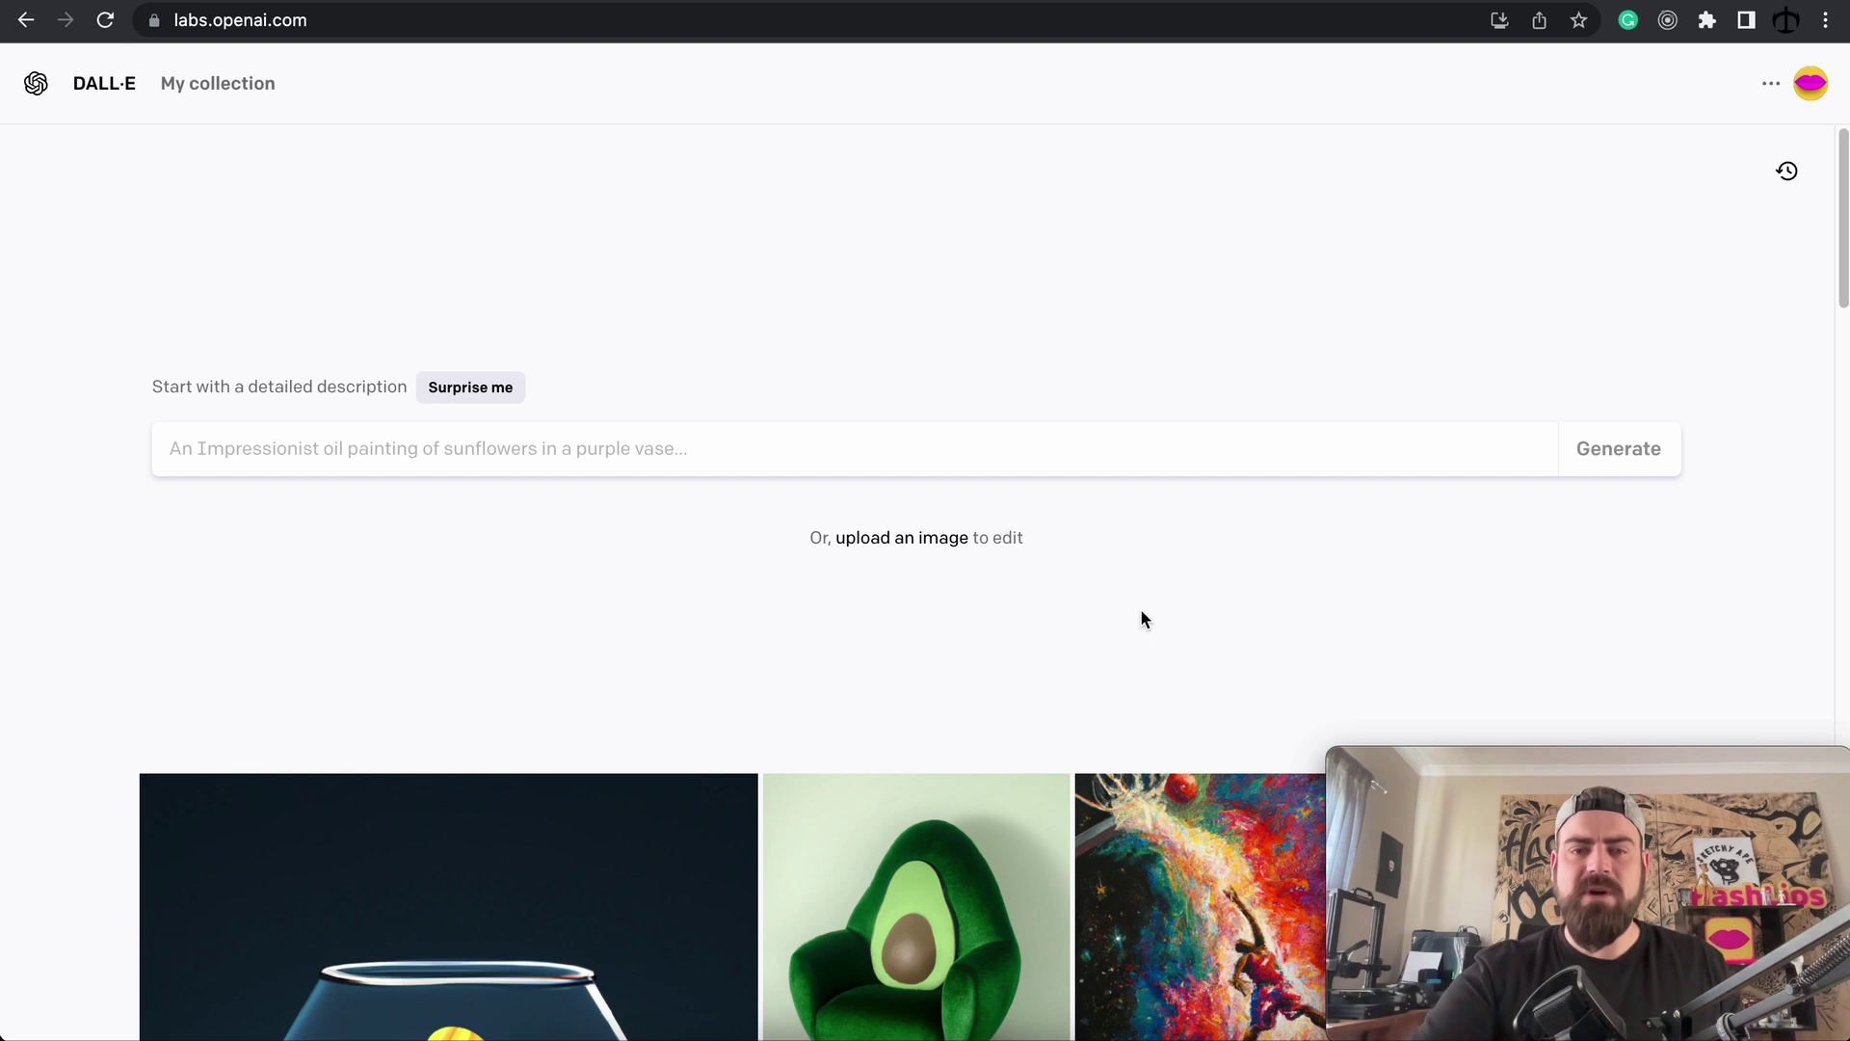
Upload the portrait photo with a square crop and request variations, which are refused for realistic faces.
{"action": "left_click", "coordinate": [902, 537]}
{"action": "left_click", "coordinate": [664, 390]}
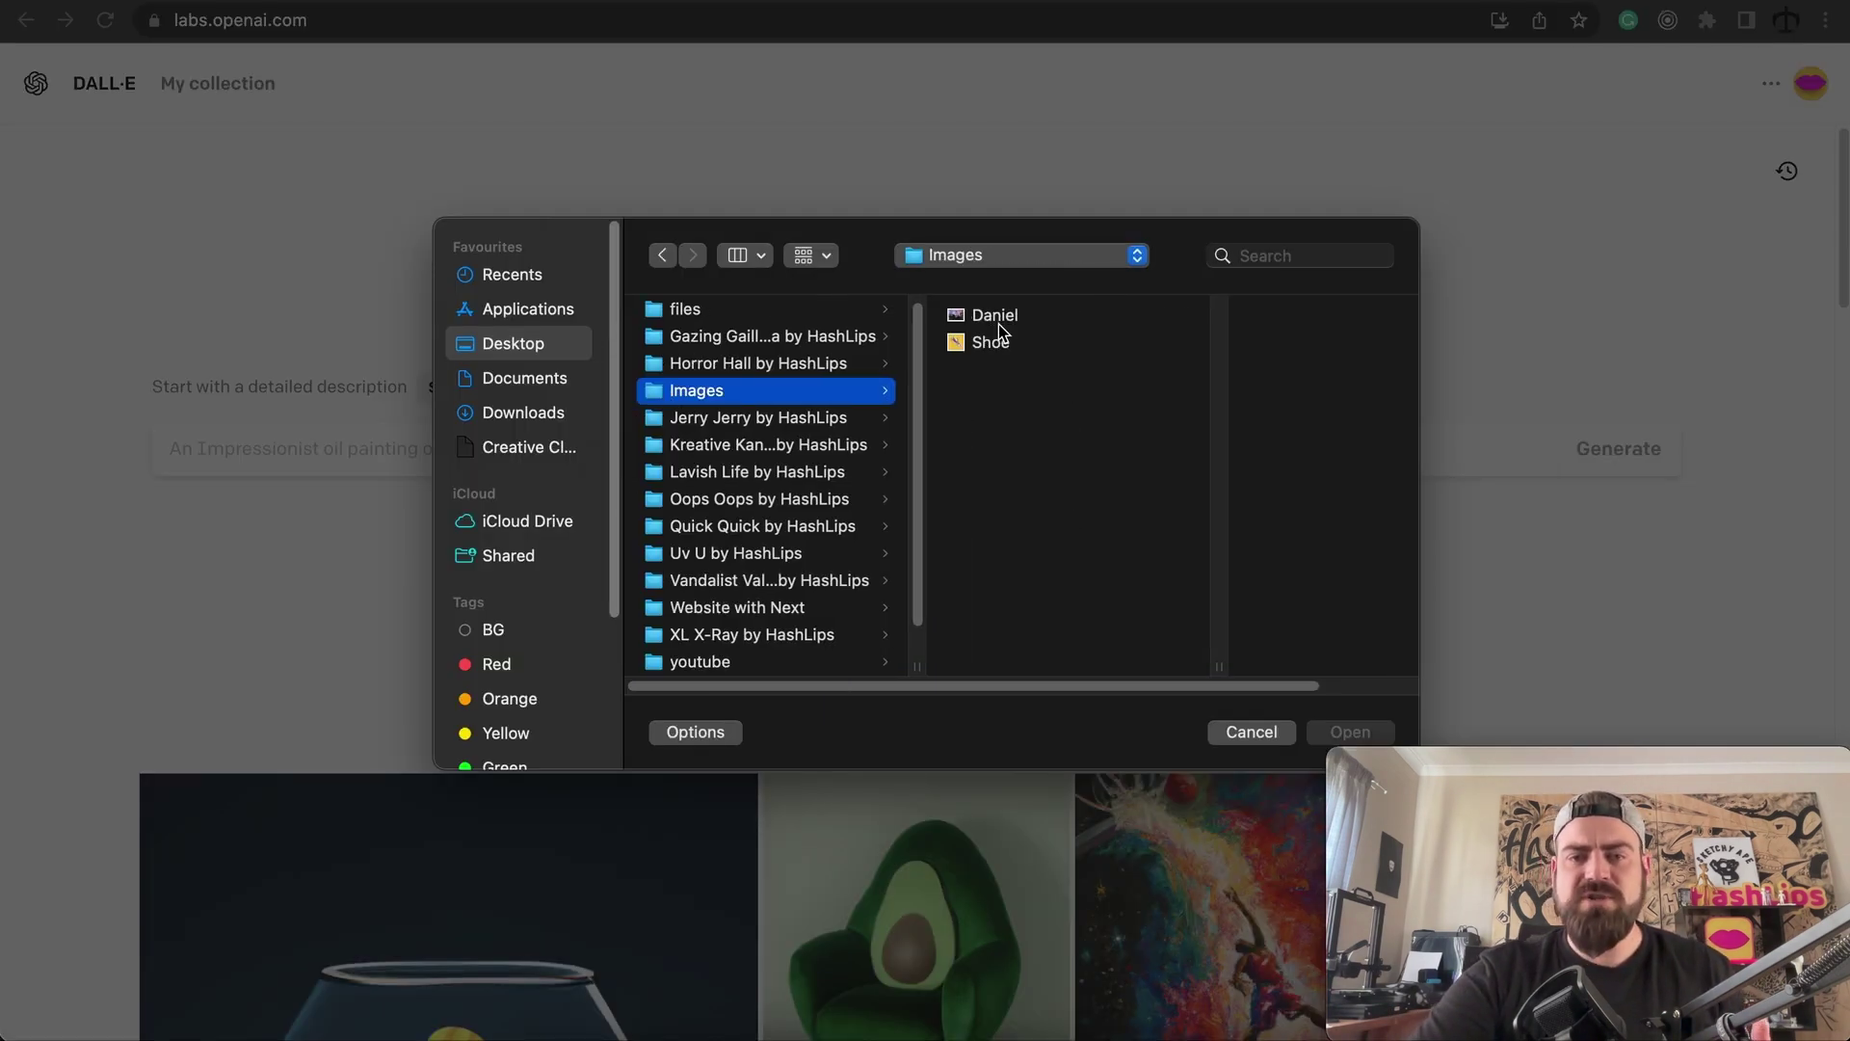
{"action": "left_click", "coordinate": [999, 318]}
{"action": "key", "text": "Return"}
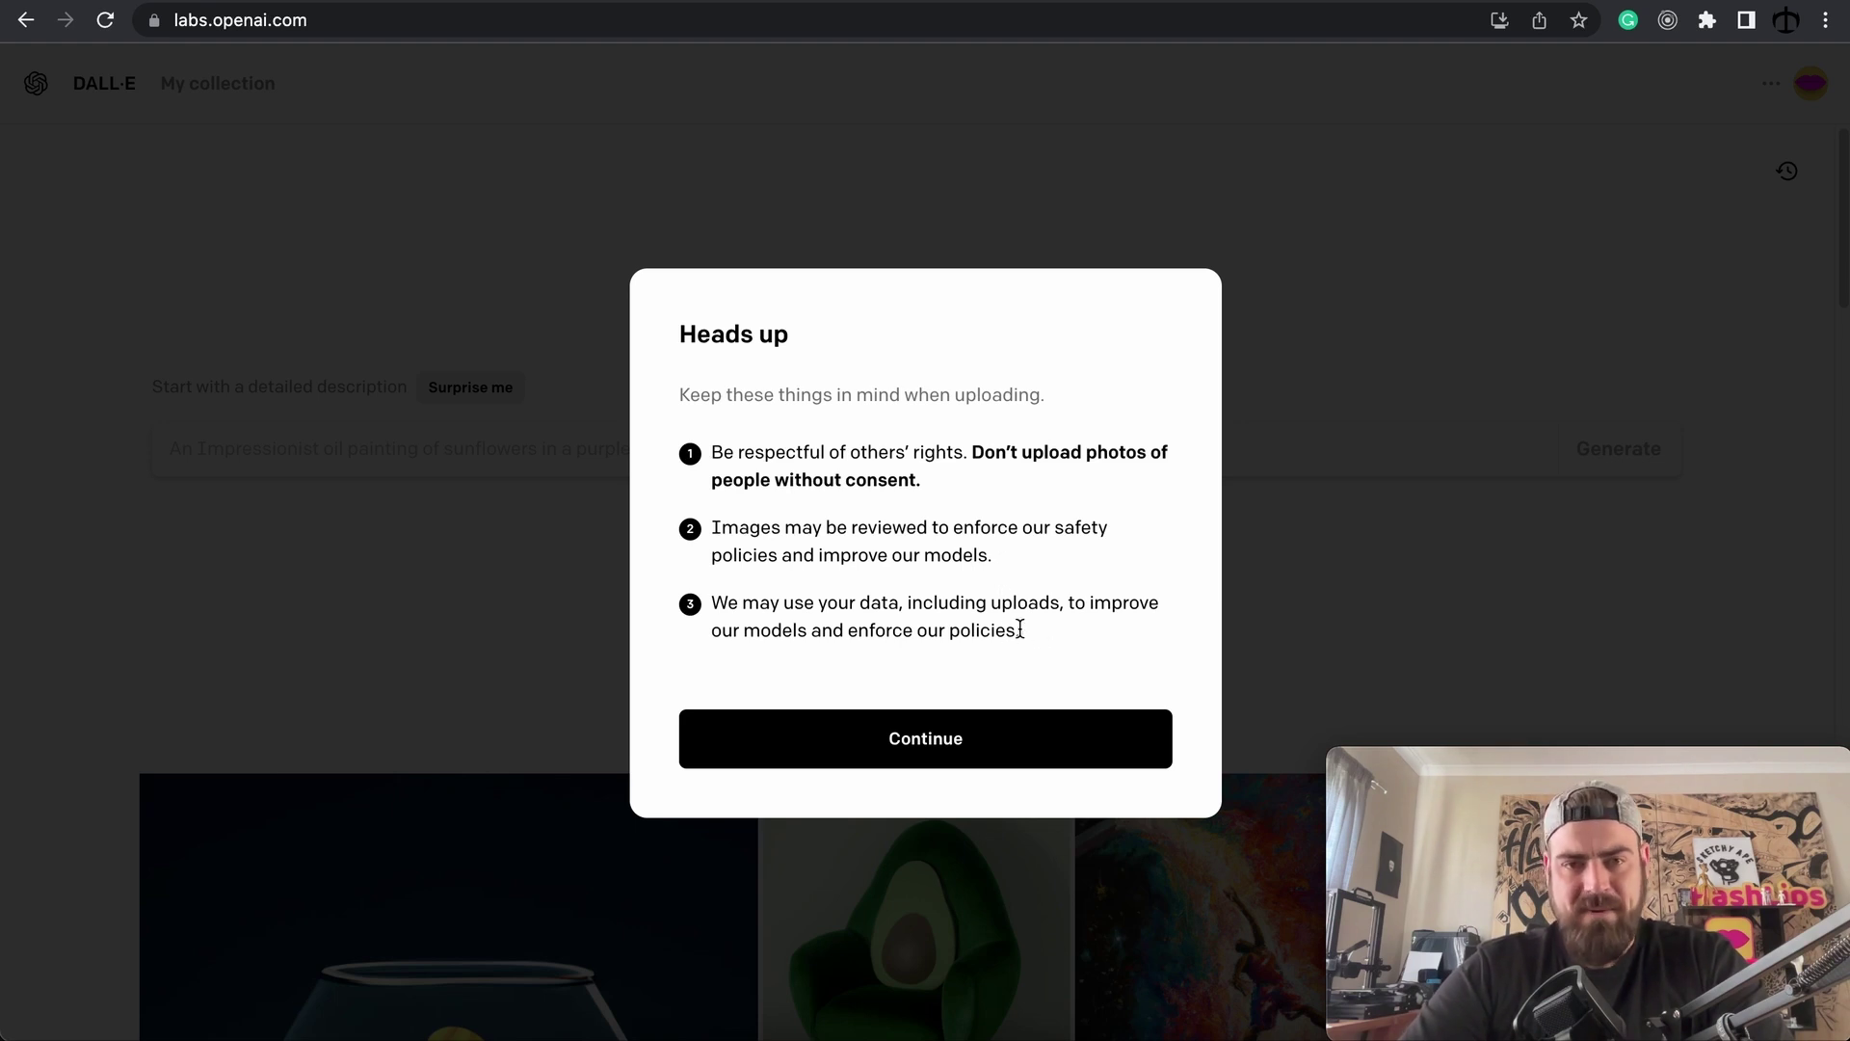
{"action": "left_click", "coordinate": [1026, 753]}
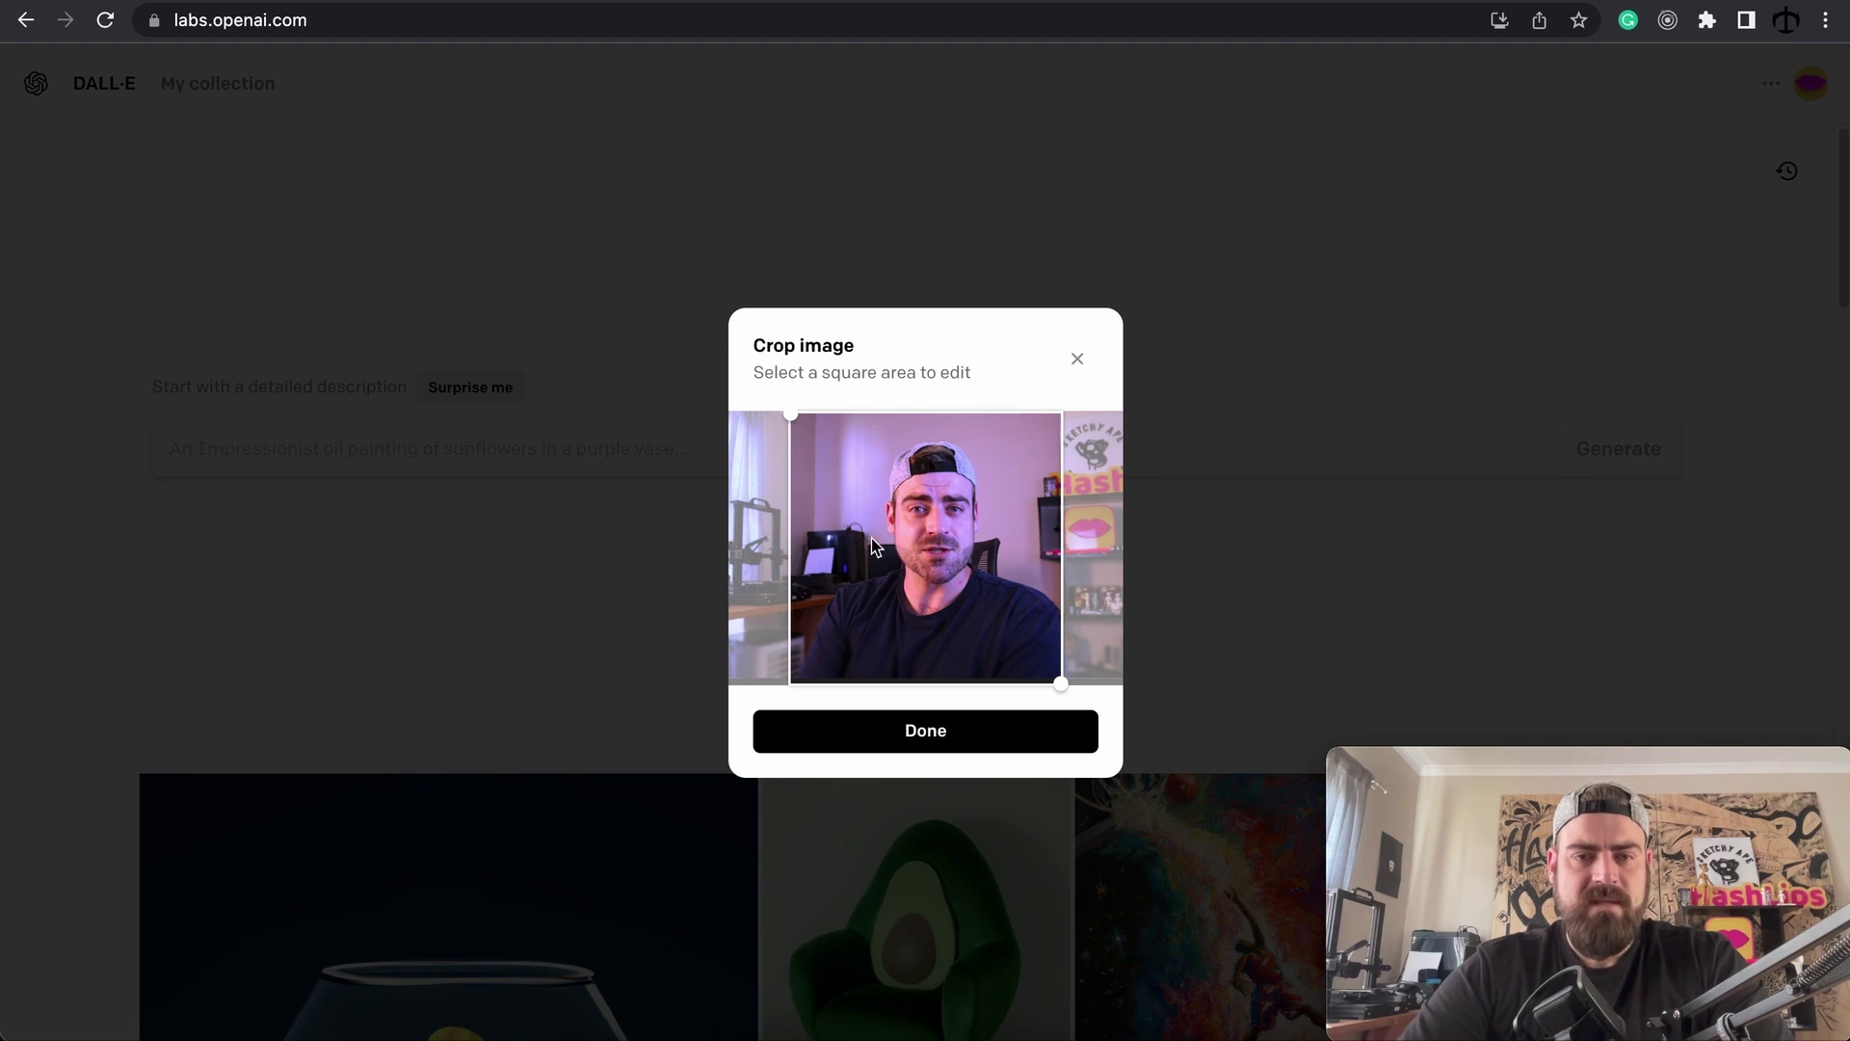
{"action": "left_click", "coordinate": [992, 752]}
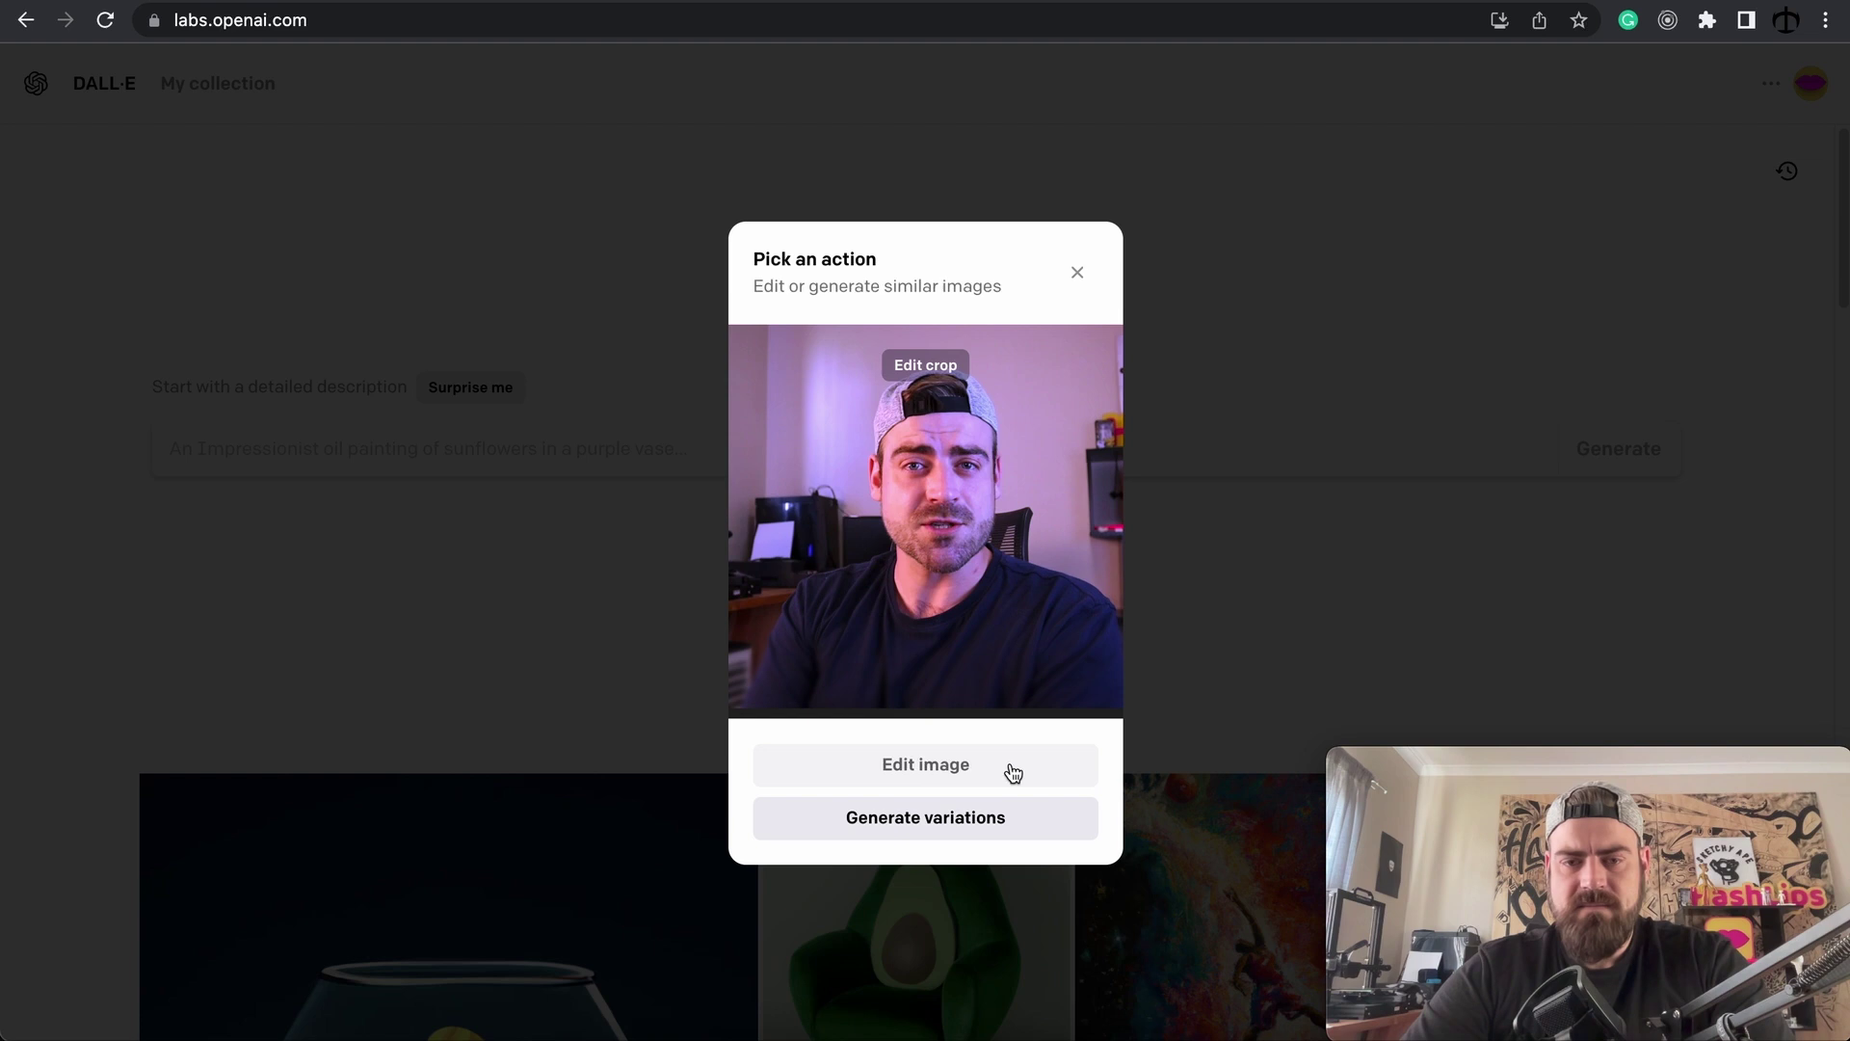
{"action": "left_click", "coordinate": [963, 831]}
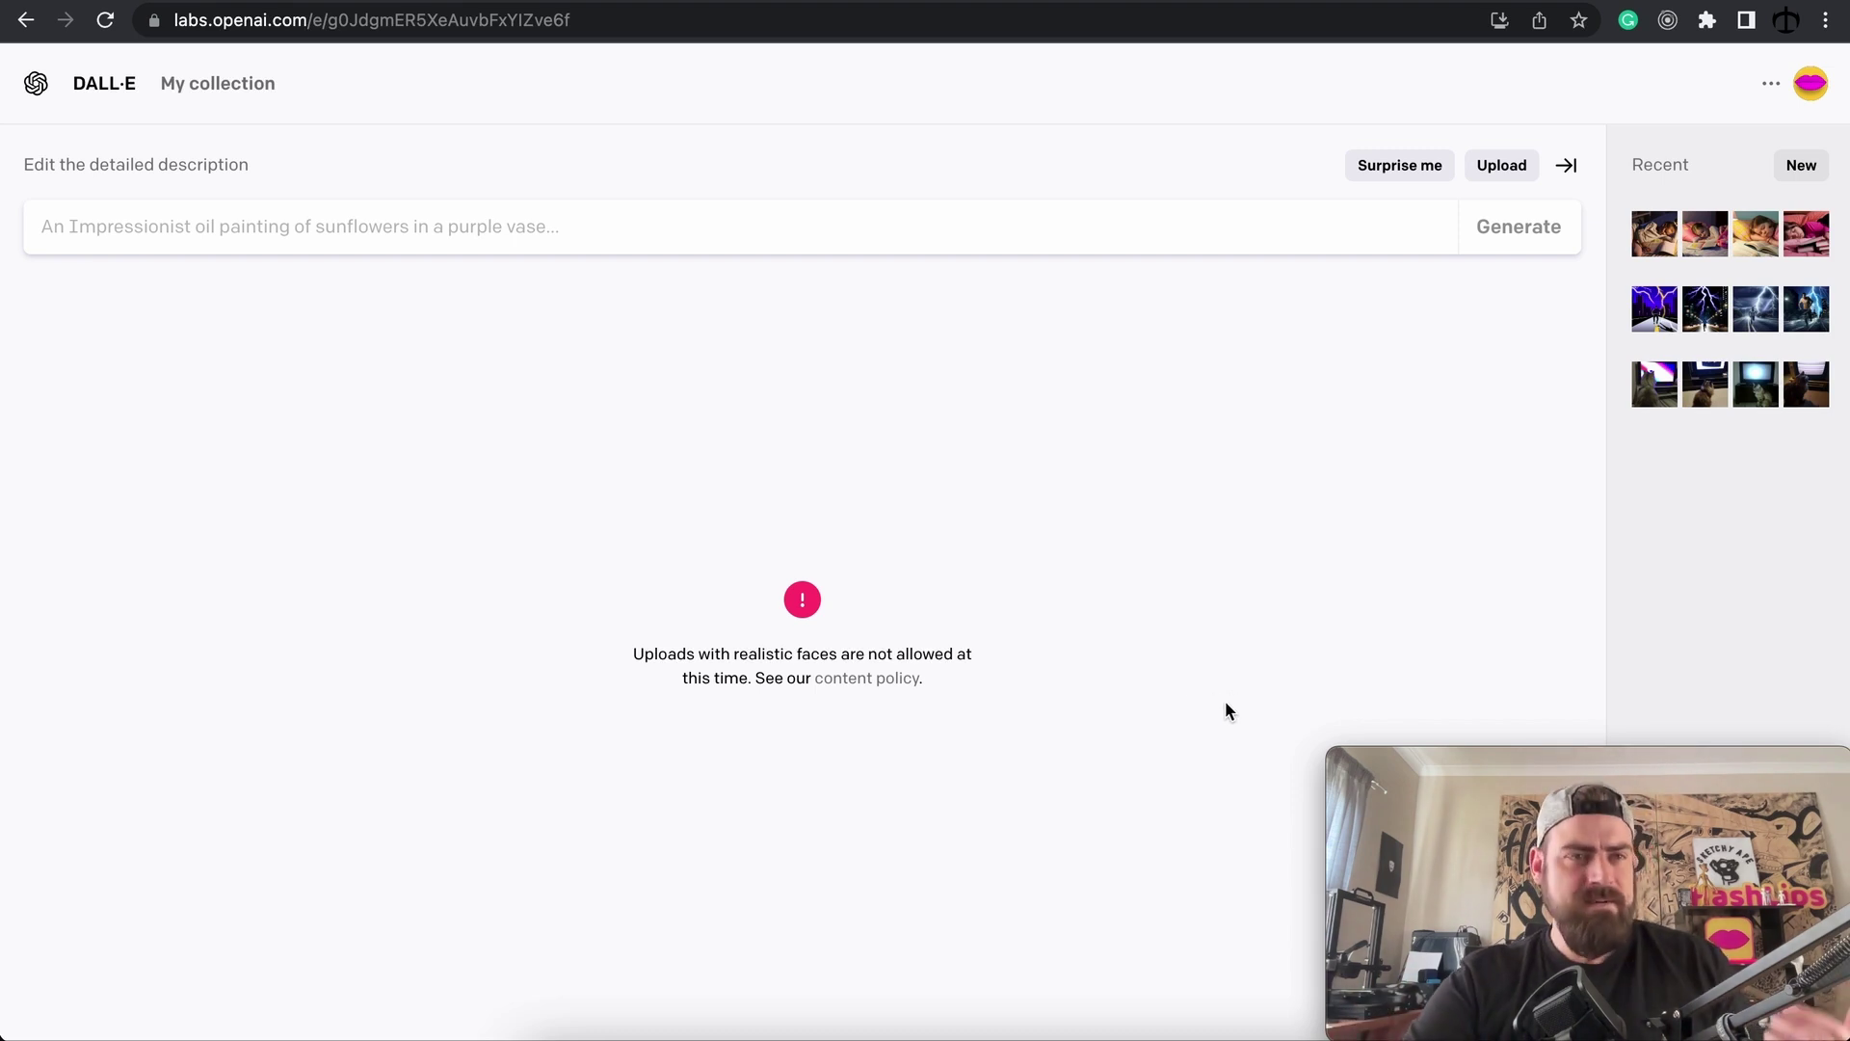
Upload the Shoe drawing with a square crop and generate three colourful sneaker variations.
{"action": "left_click", "coordinate": [111, 88]}
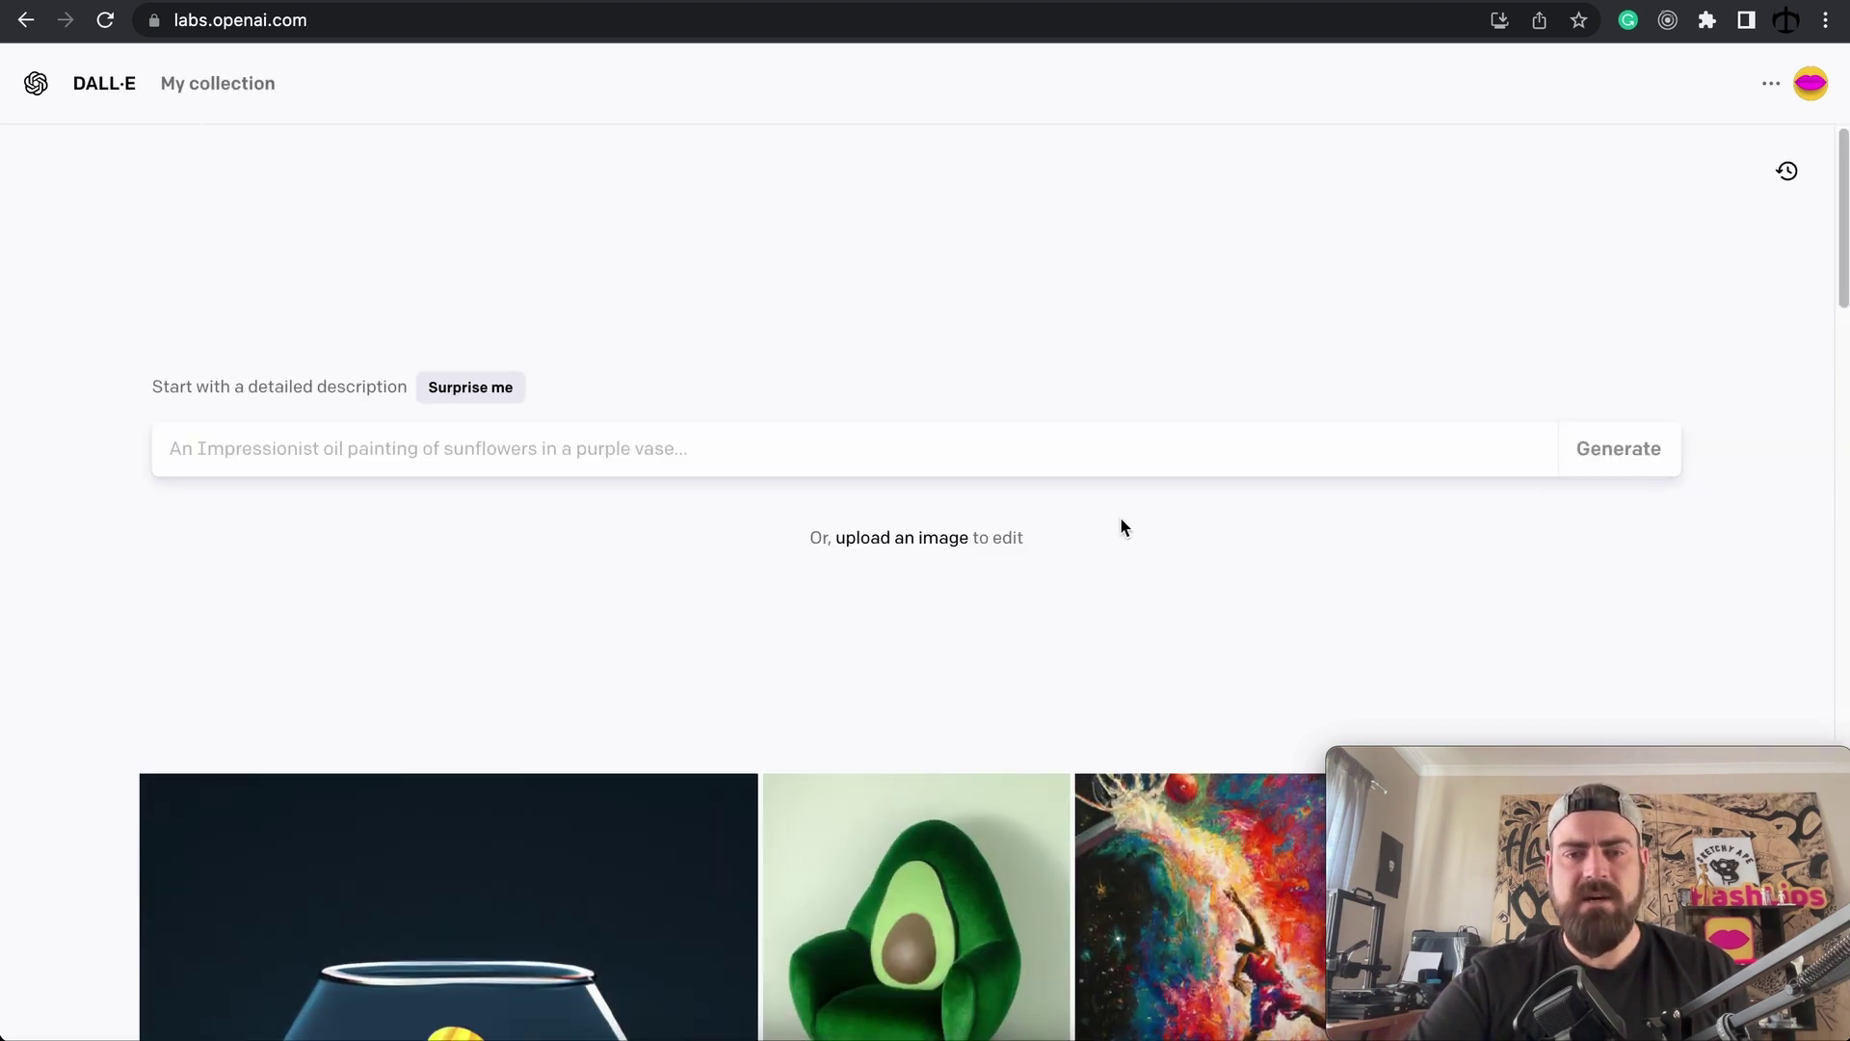
{"action": "left_click", "coordinate": [929, 539]}
{"action": "double_click", "coordinate": [714, 341]}
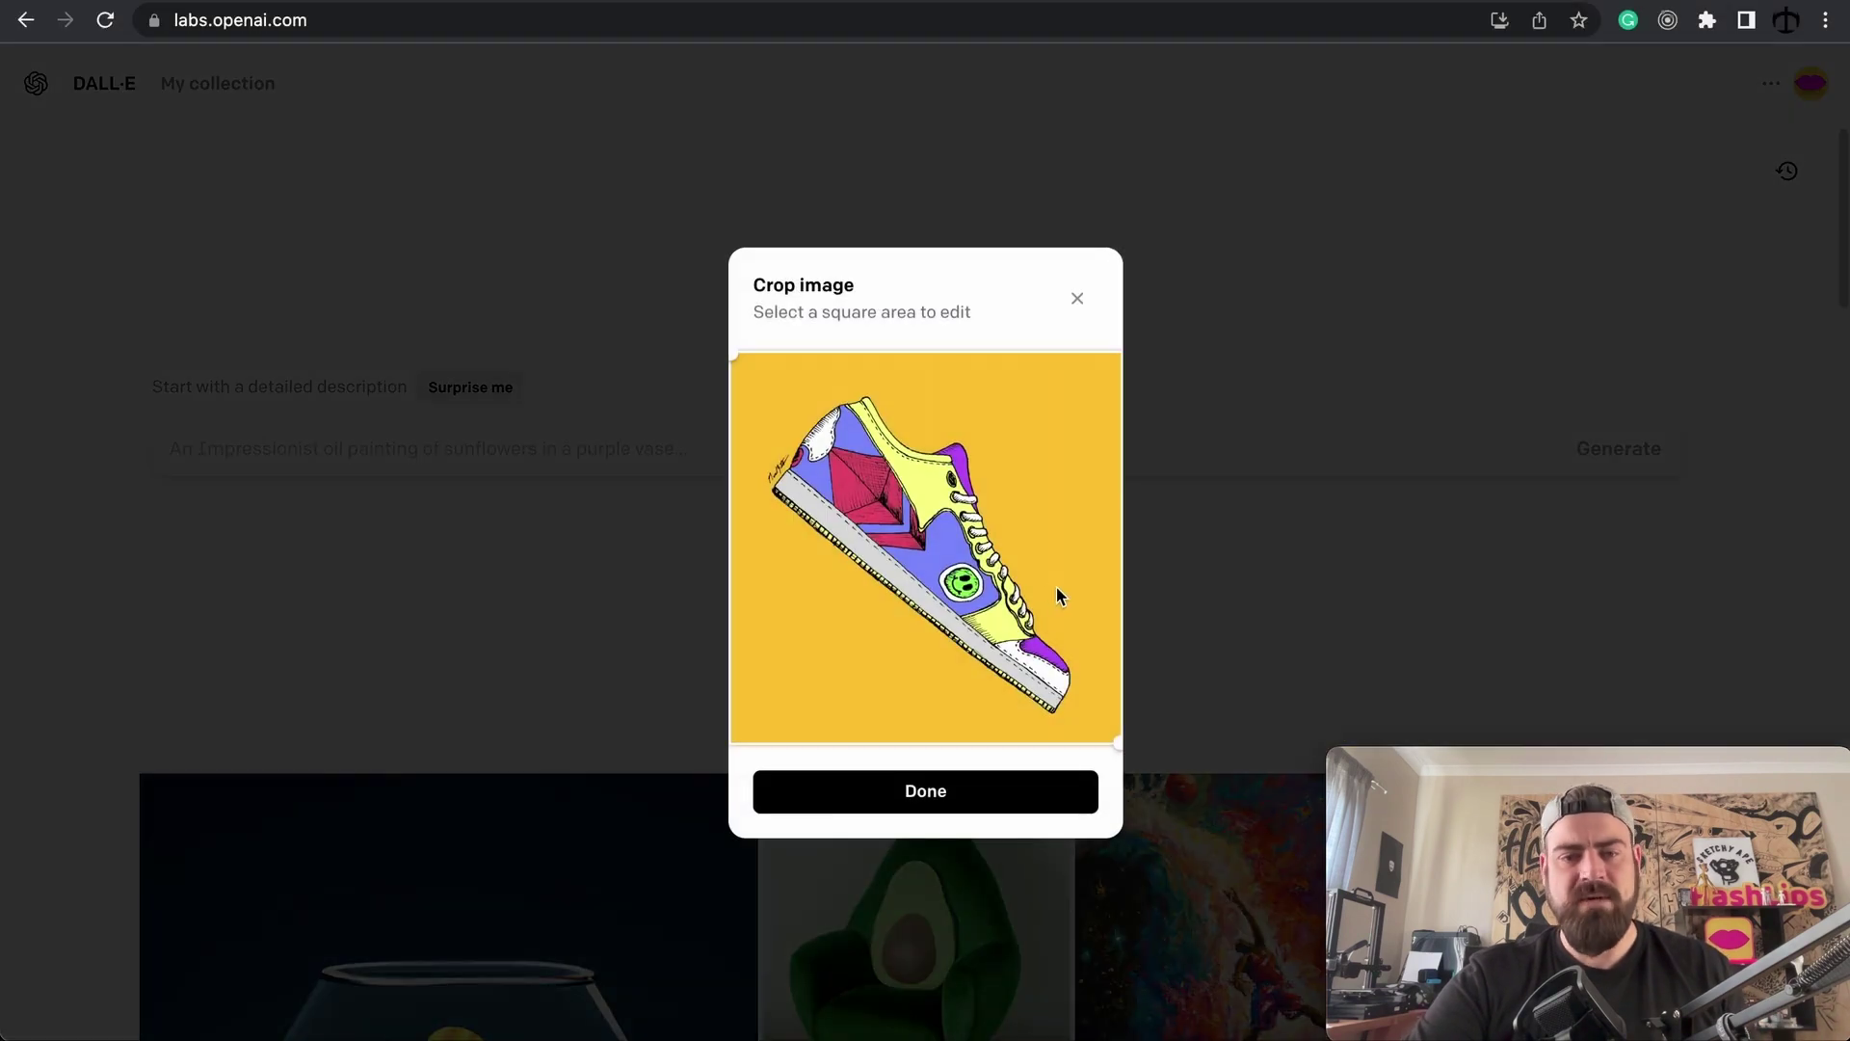
{"action": "left_click", "coordinate": [999, 790]}
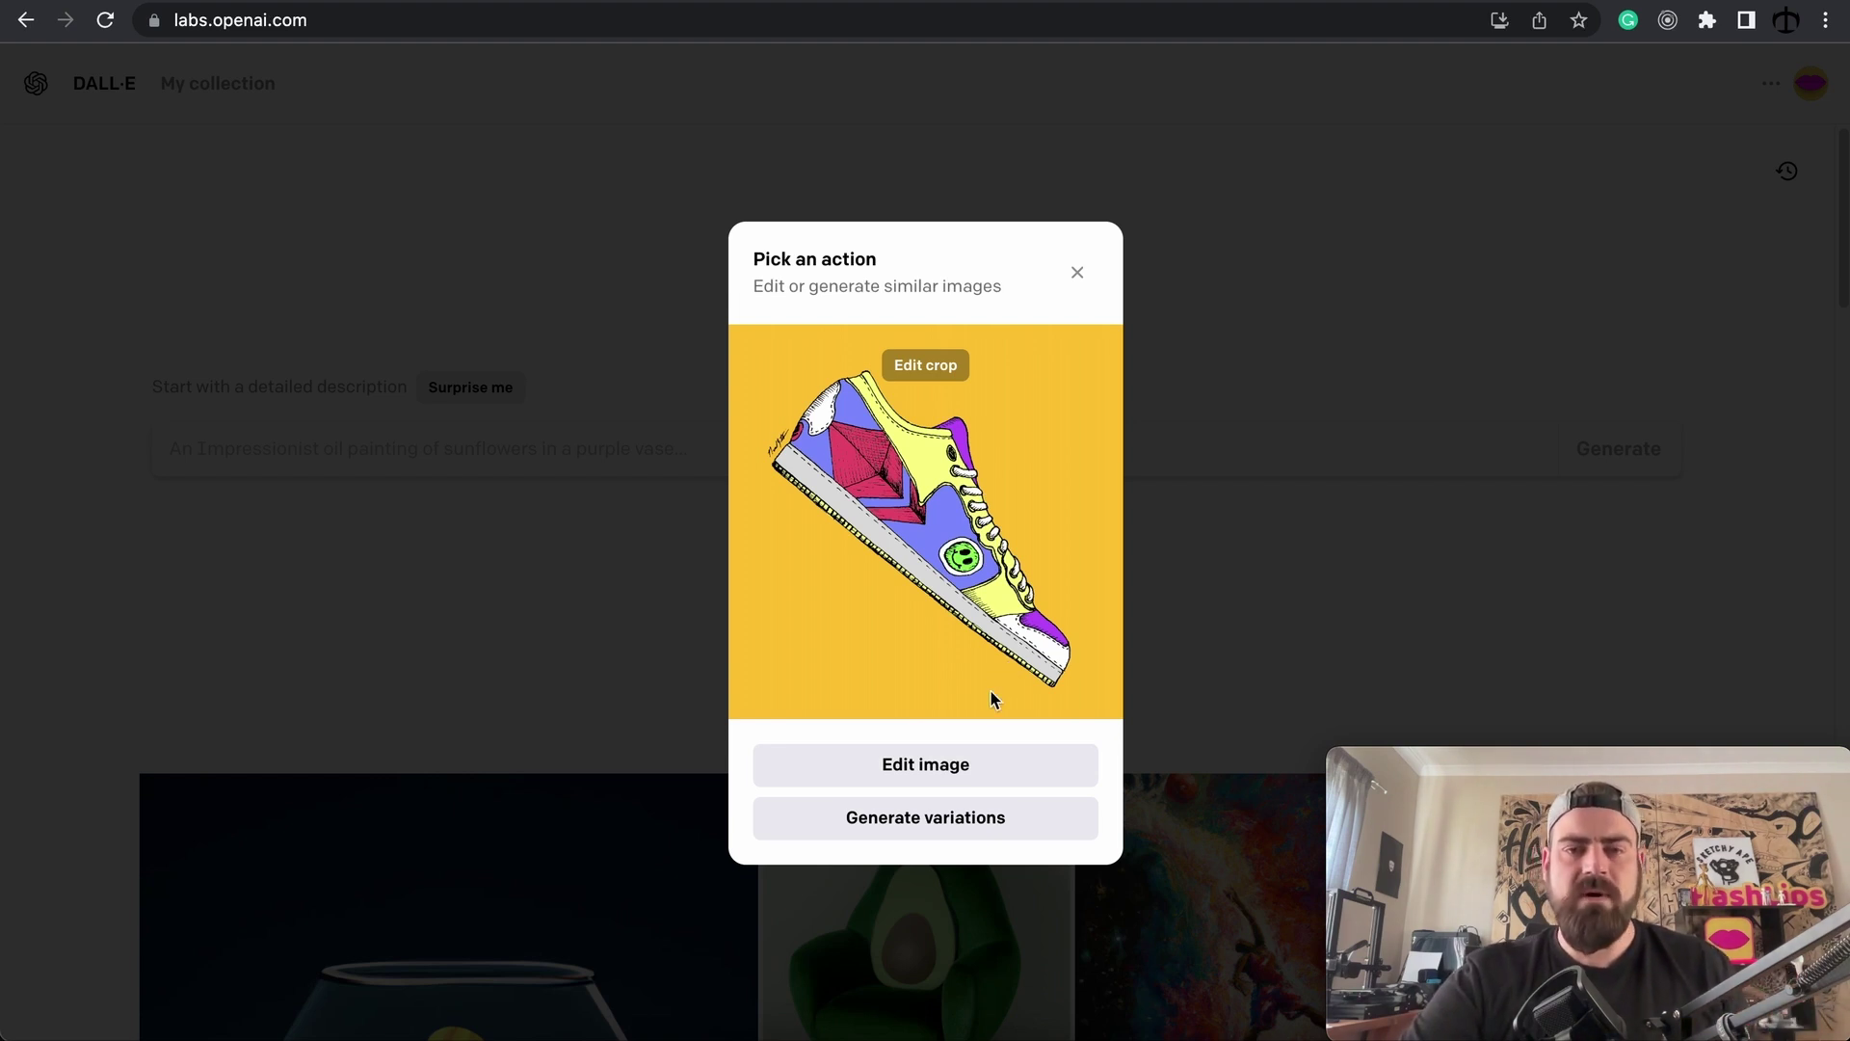
{"action": "left_click", "coordinate": [917, 834]}
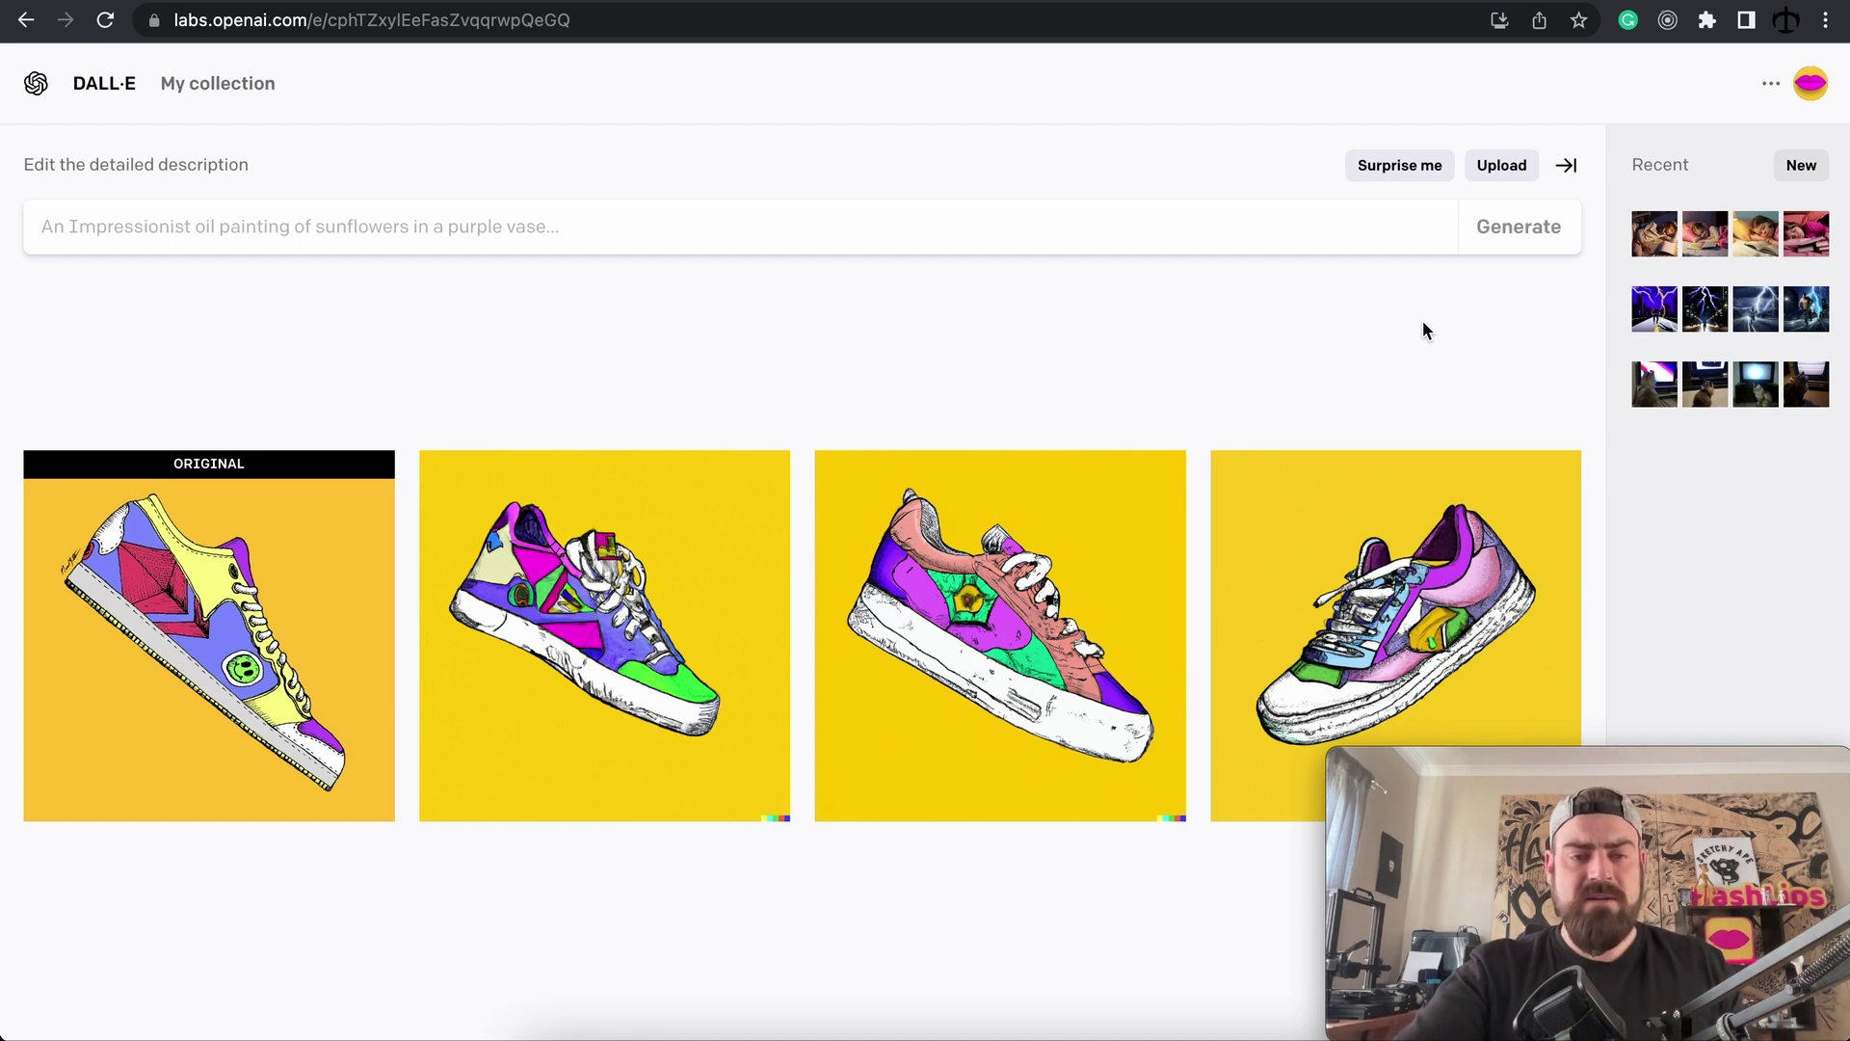
{"action": "mouse_move", "coordinate": [714, 529]}
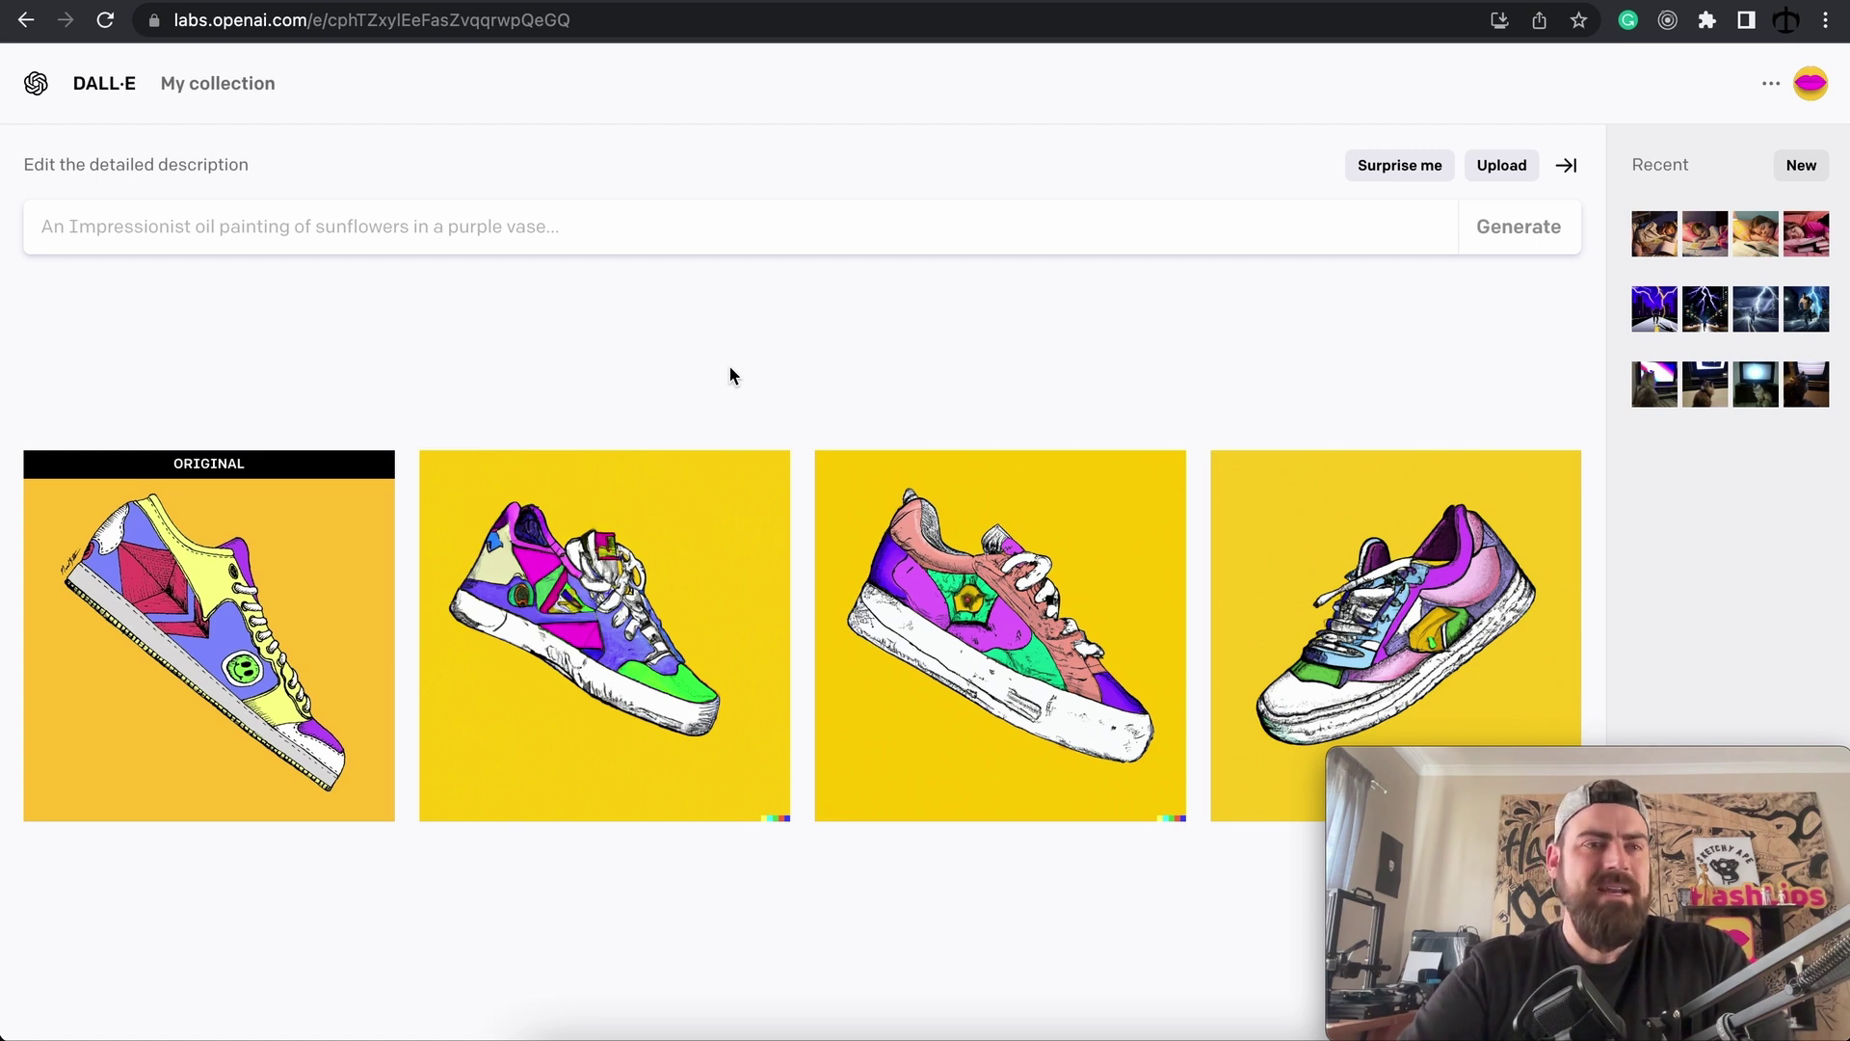
Upload Sleeping man.png with a square crop and generate three variations of it.
{"action": "left_click", "coordinate": [118, 89]}
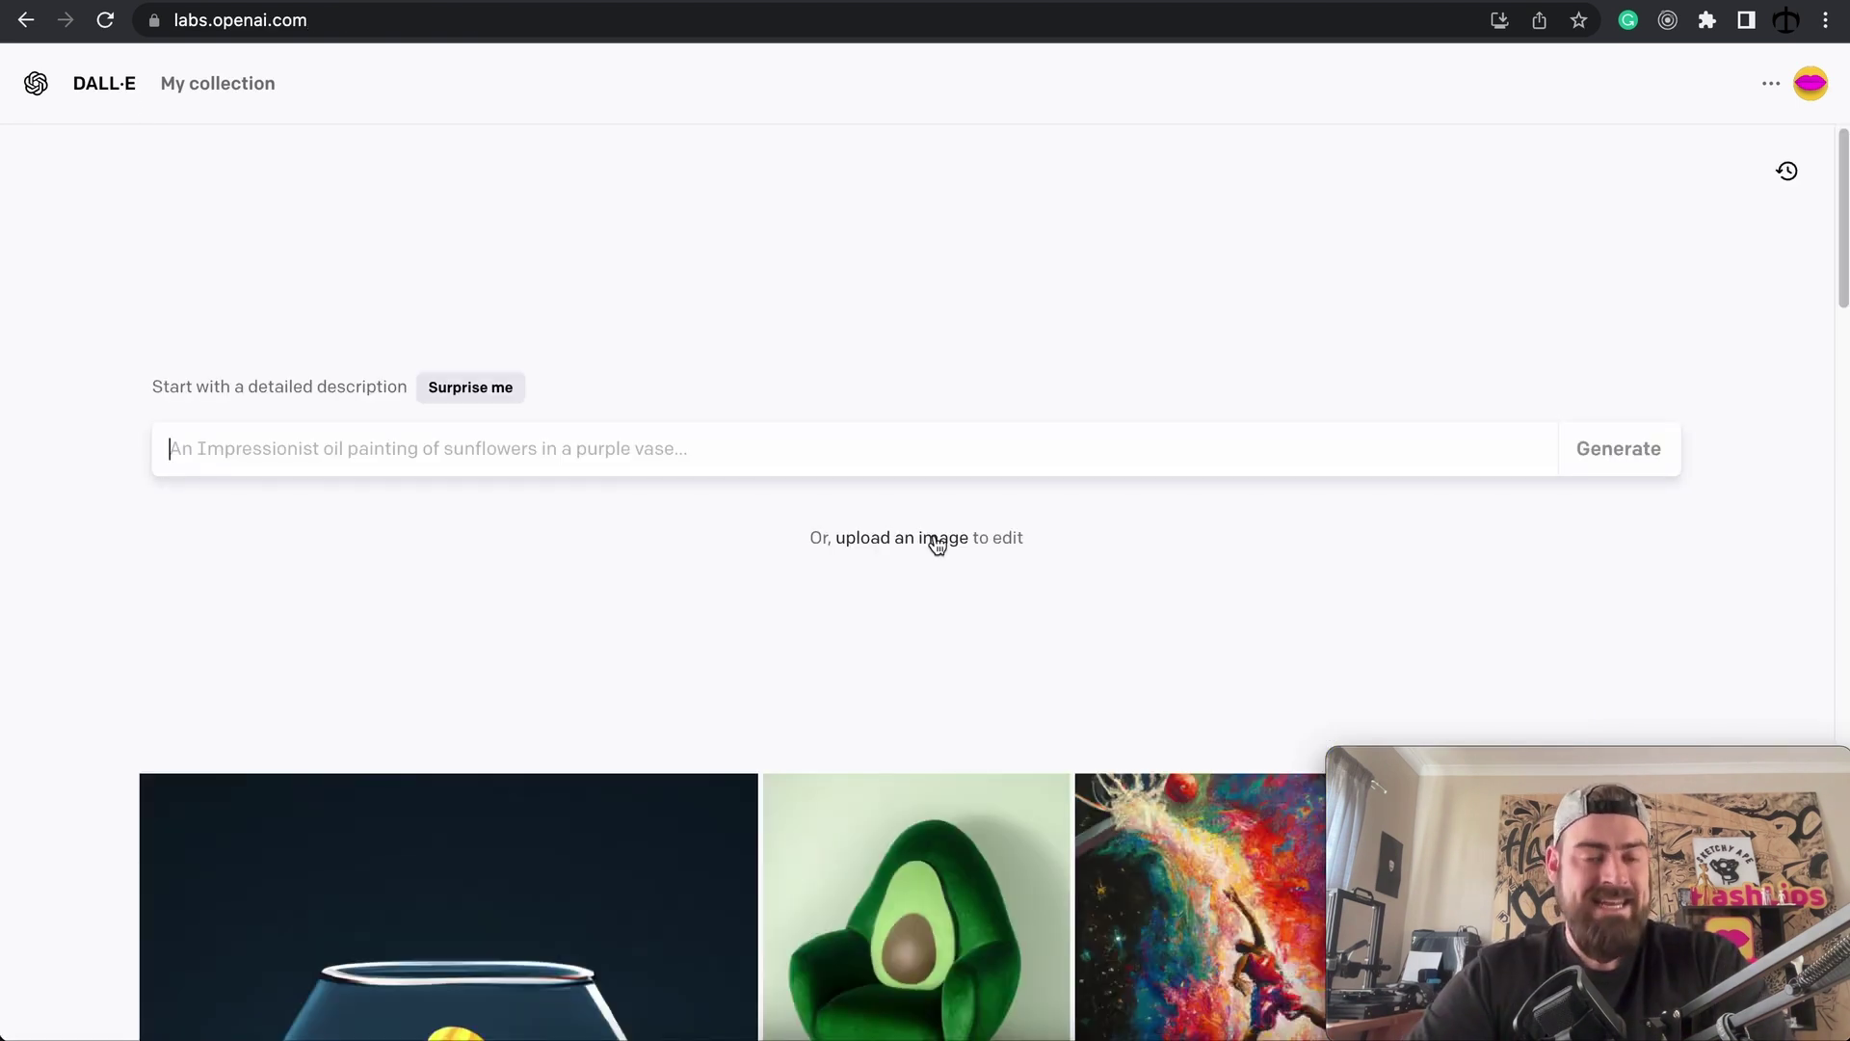
{"action": "left_click", "coordinate": [937, 544]}
{"action": "left_click", "coordinate": [684, 372]}
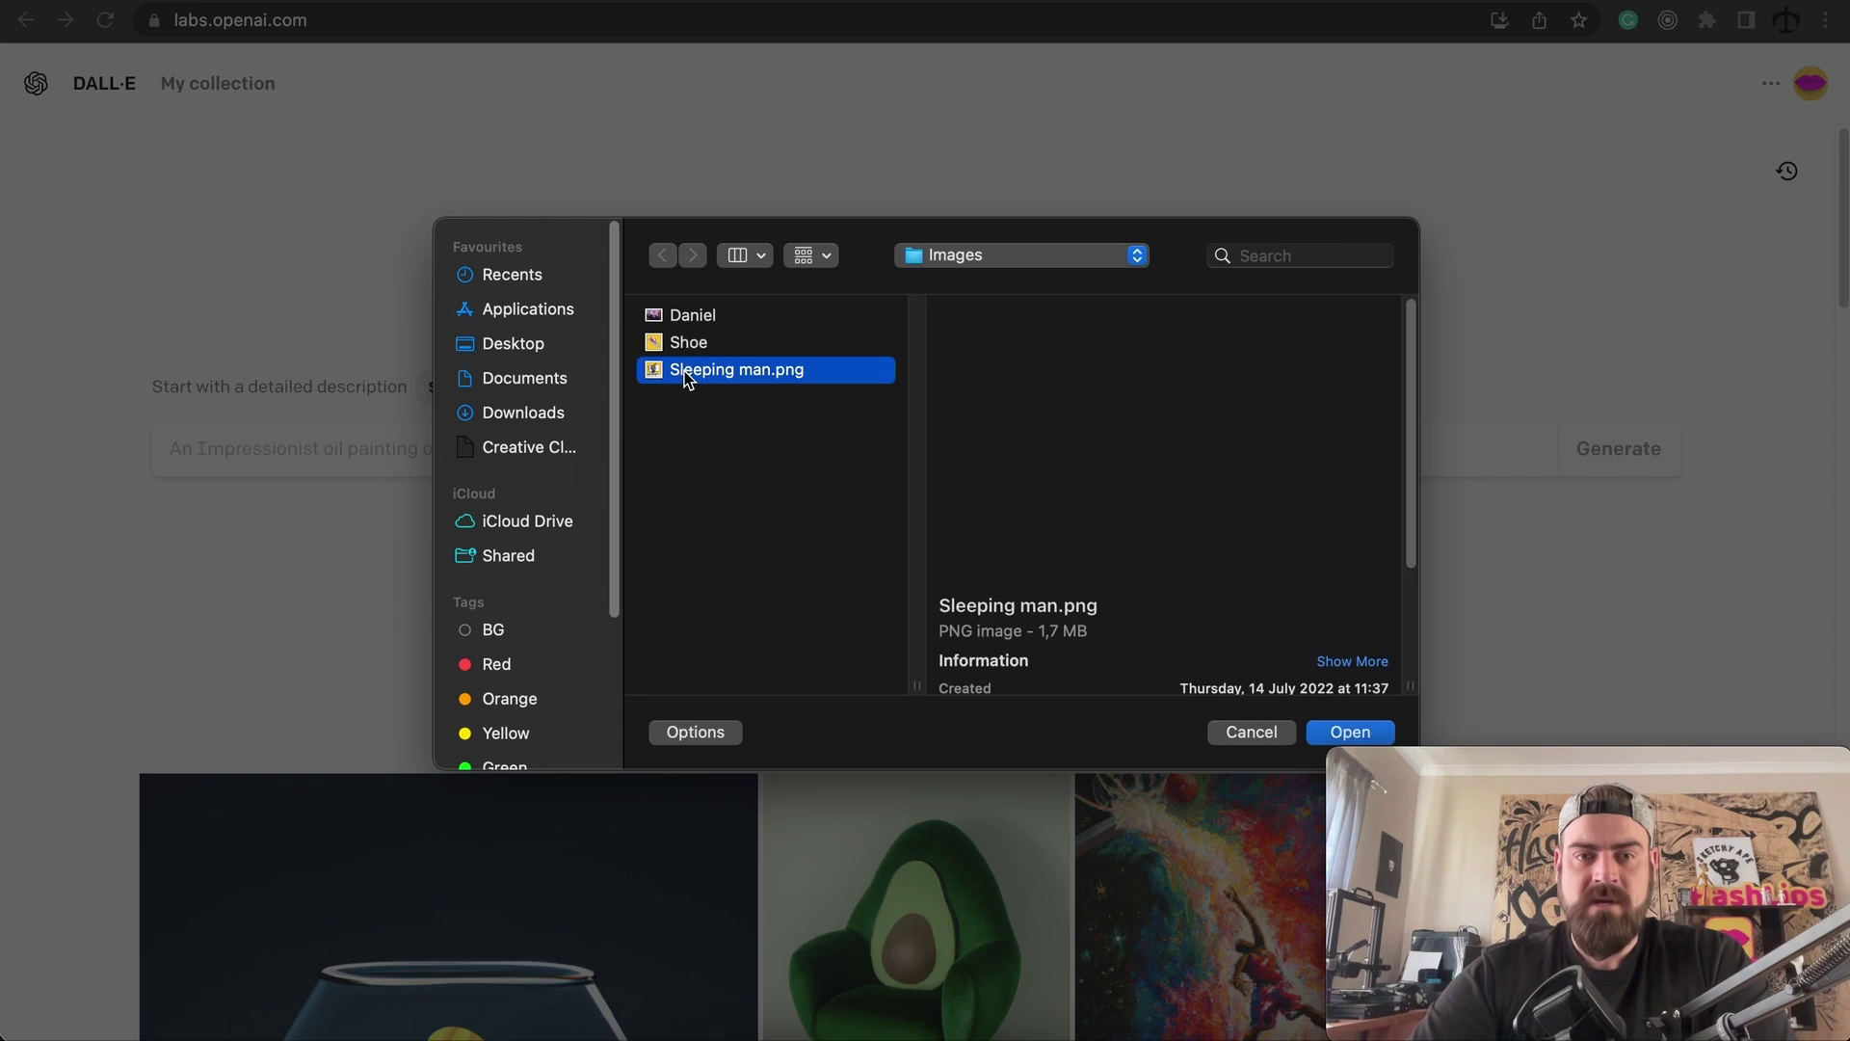
{"action": "double_click", "coordinate": [684, 372]}
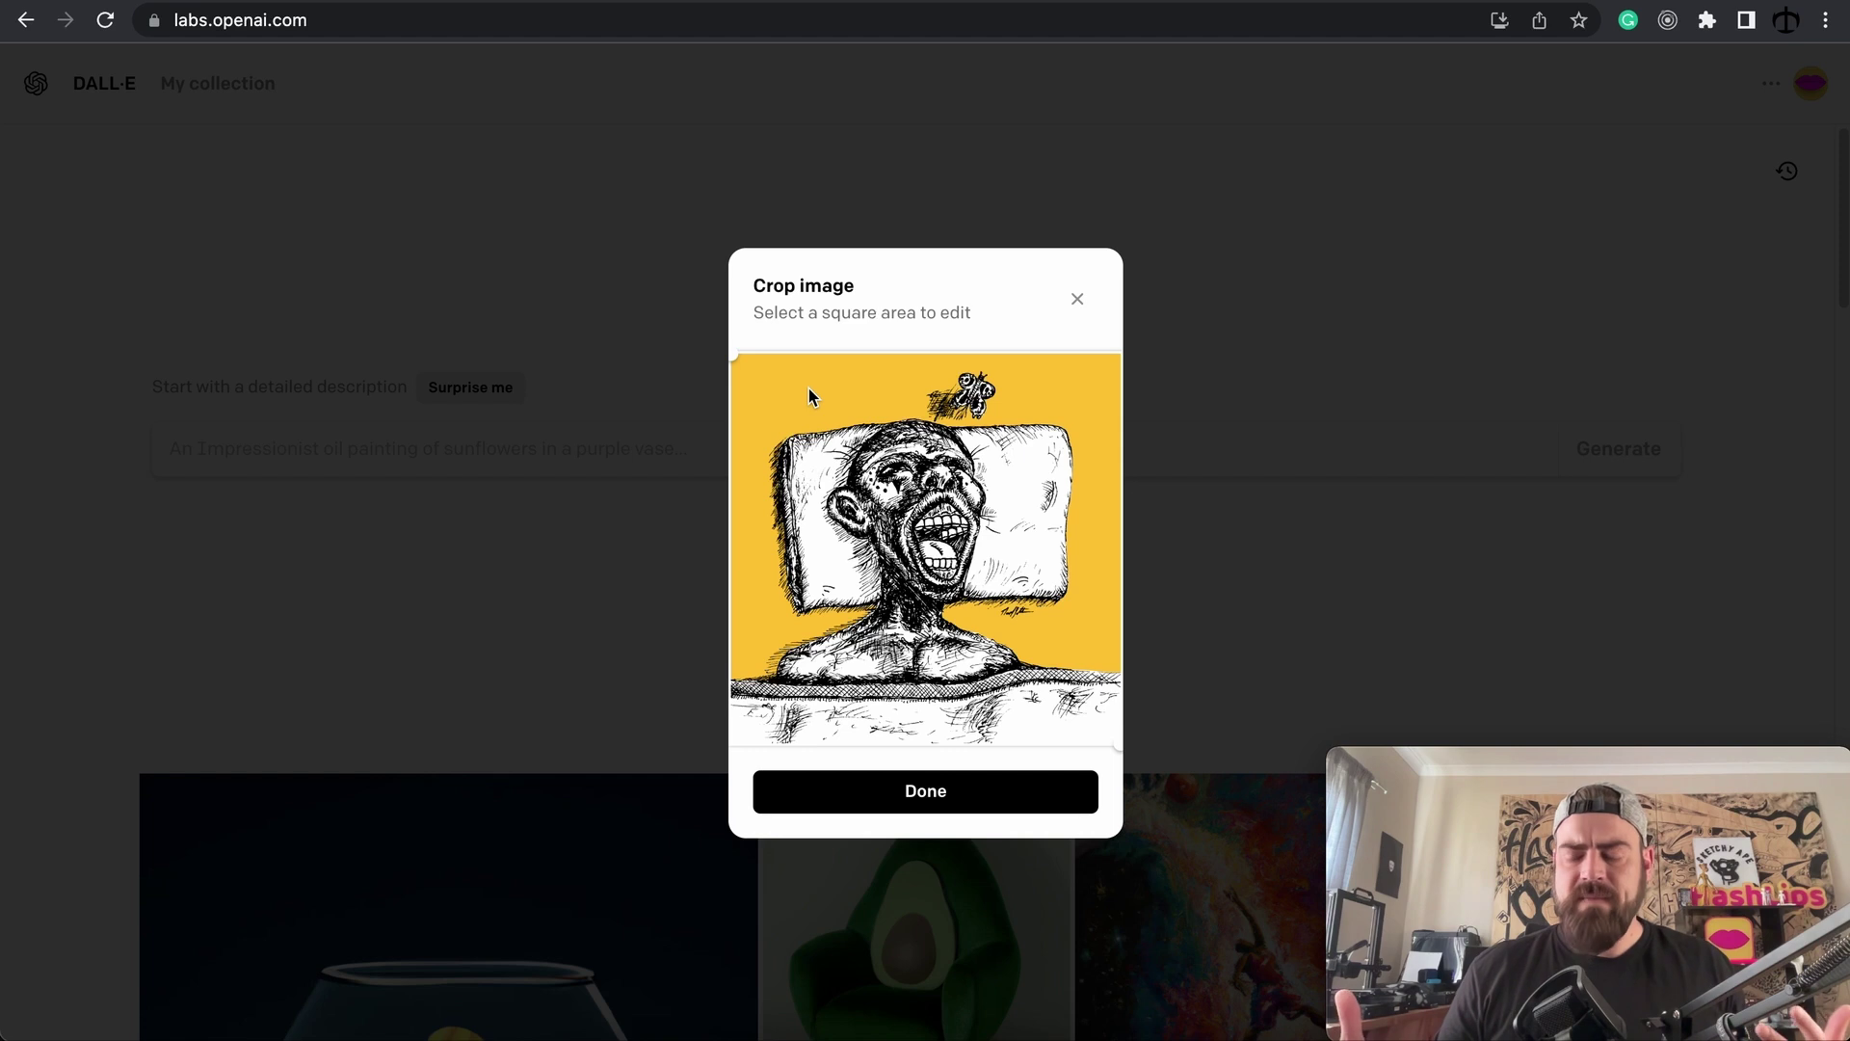
{"action": "left_click", "coordinate": [939, 792]}
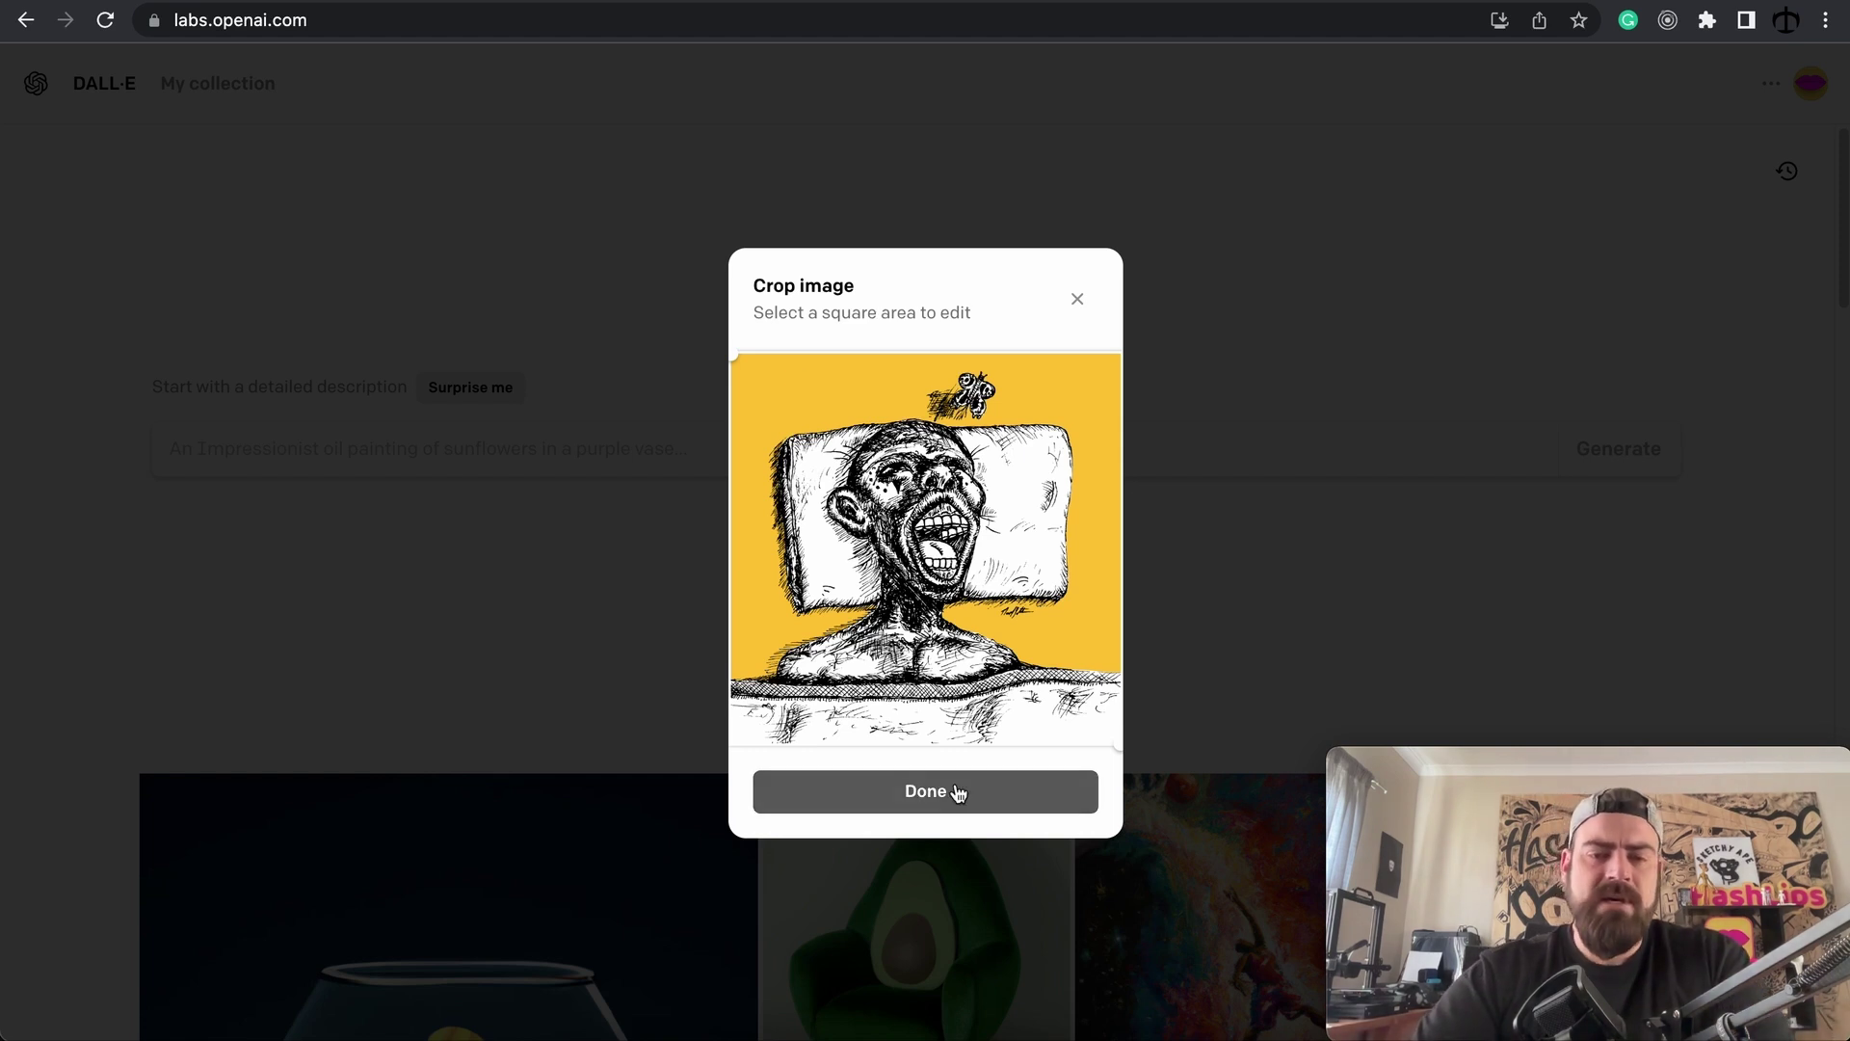
{"action": "left_click", "coordinate": [905, 819]}
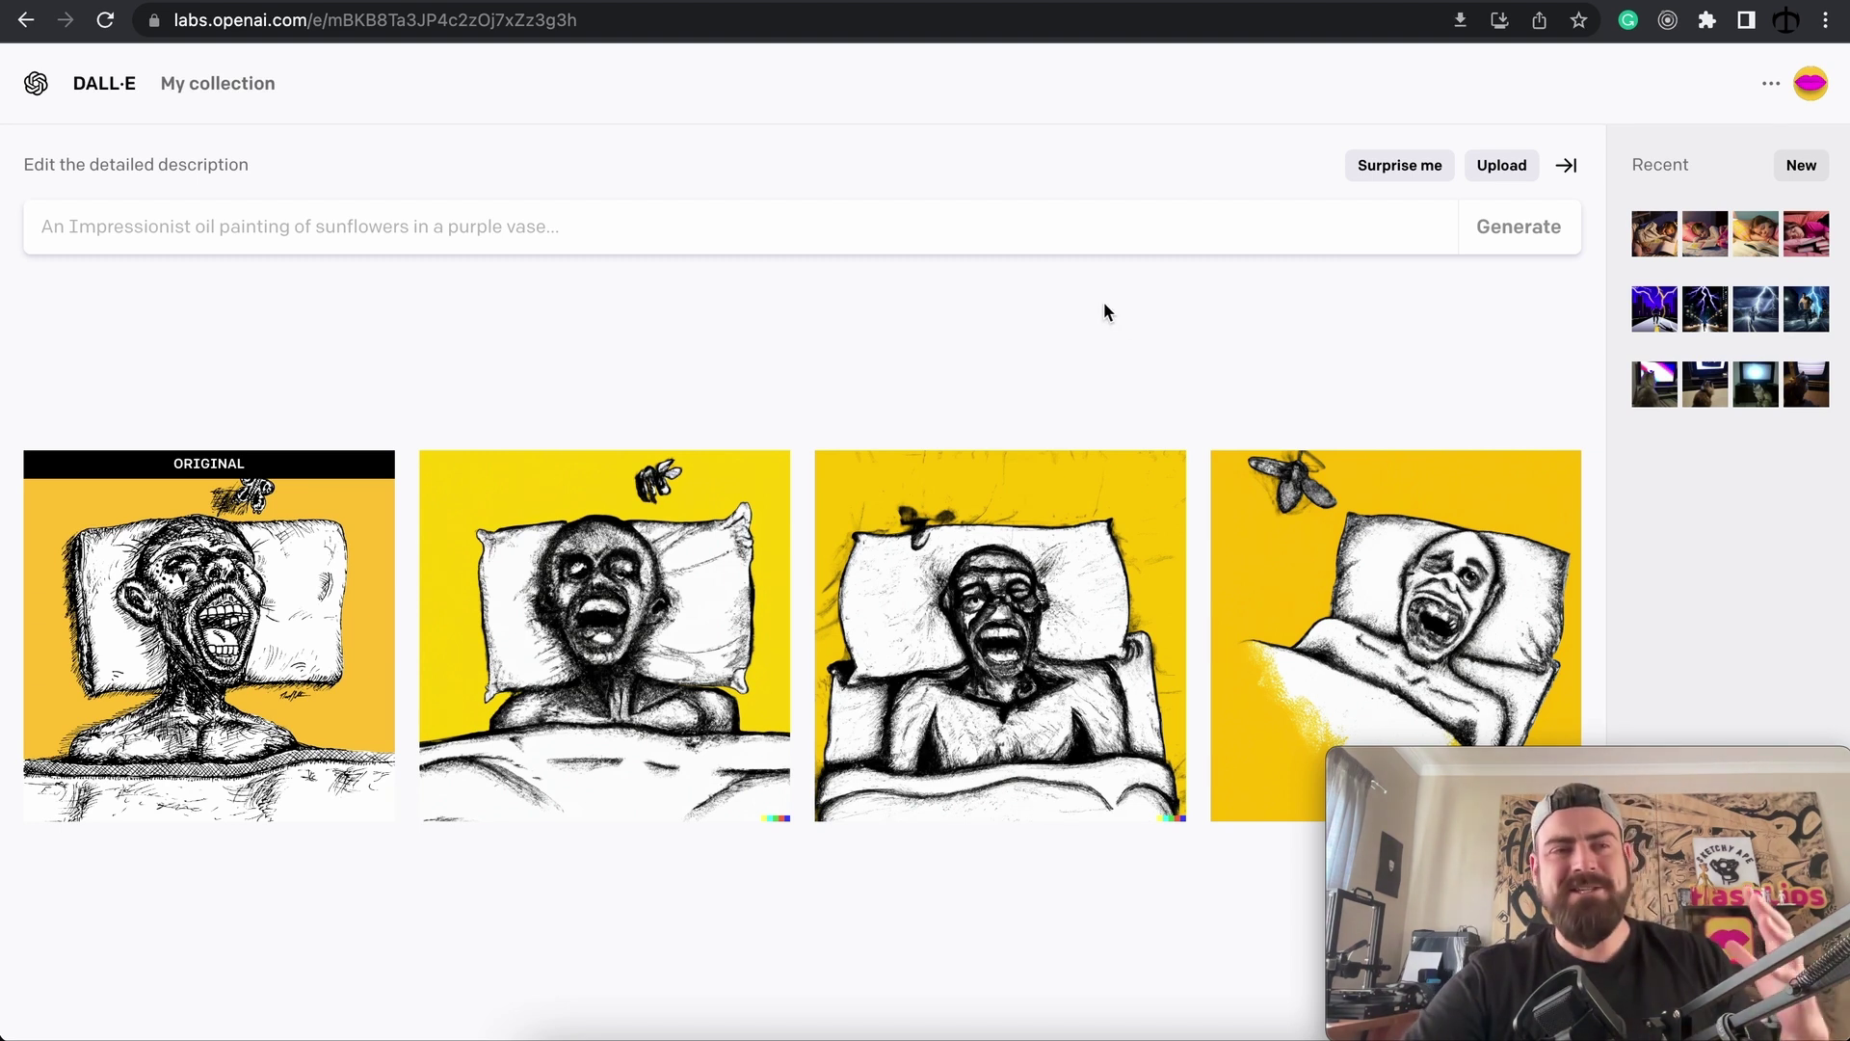
From the DALL·E home page, check the remaining credit balance in the account menu.
{"action": "left_click", "coordinate": [108, 86]}
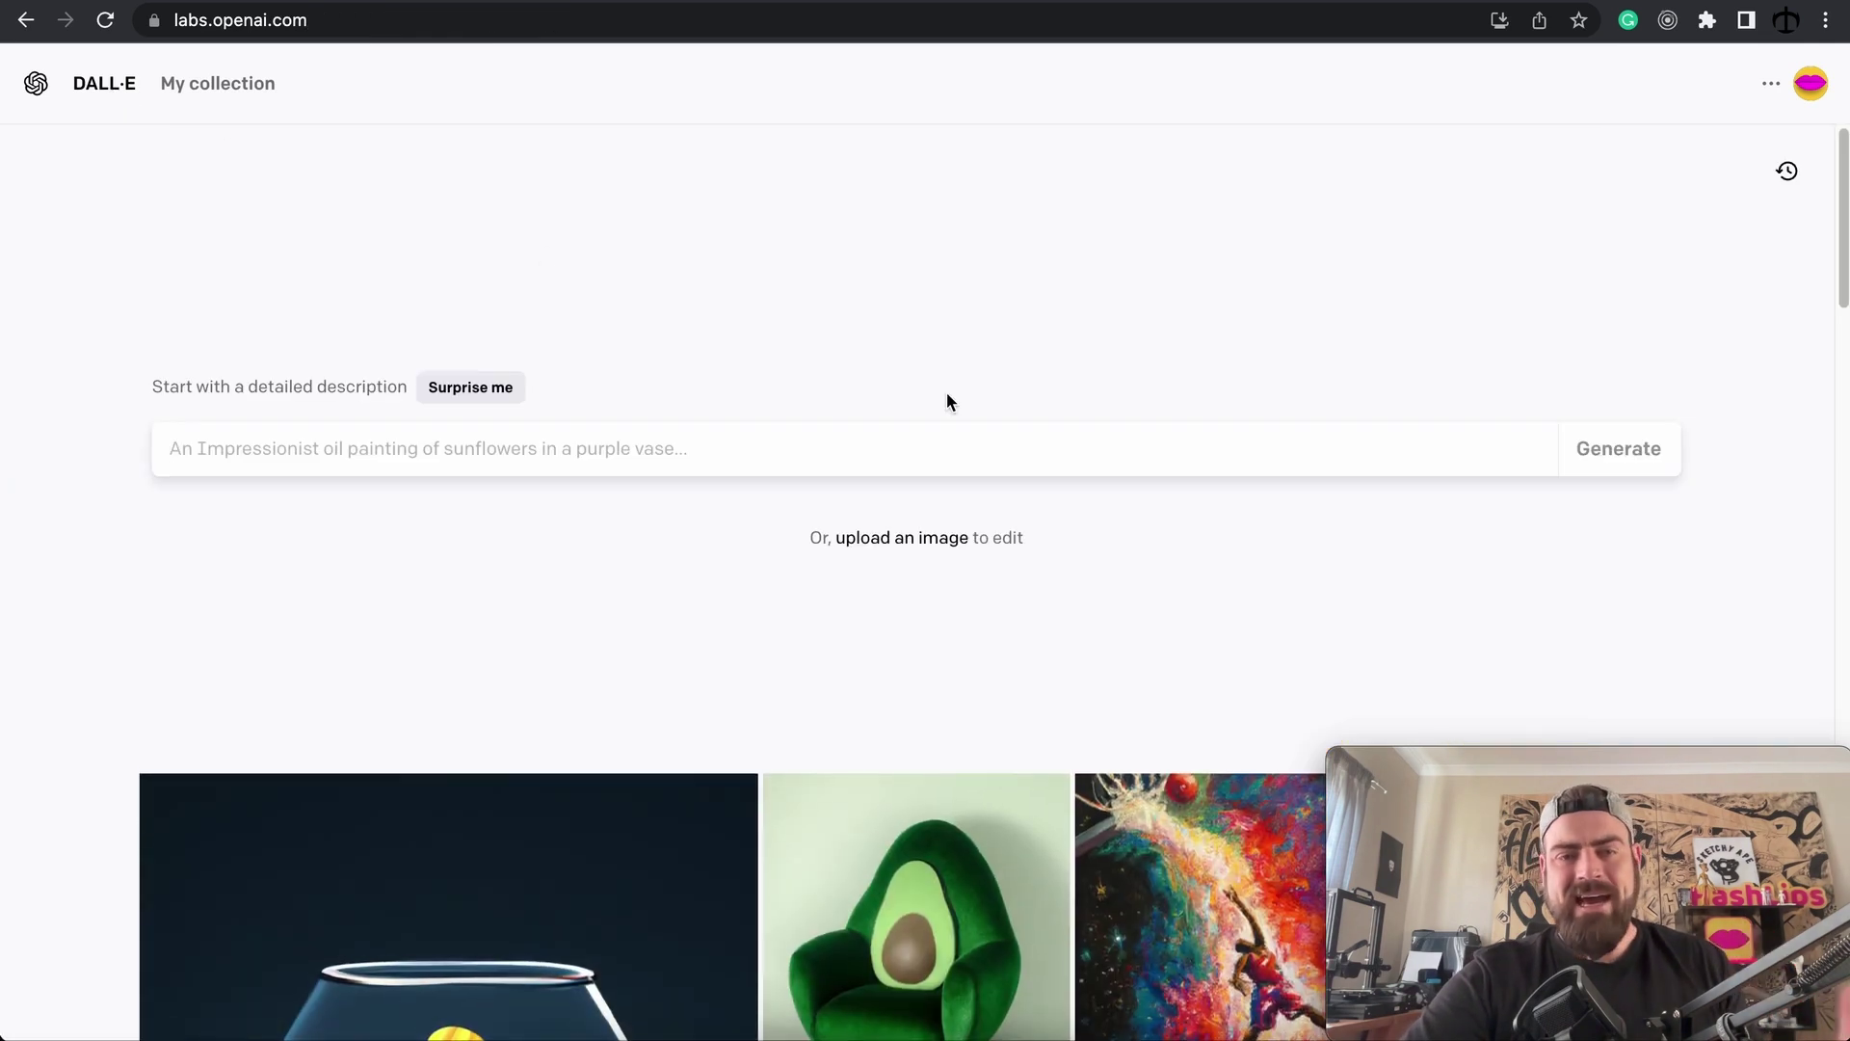
{"action": "left_click", "coordinate": [1810, 84]}
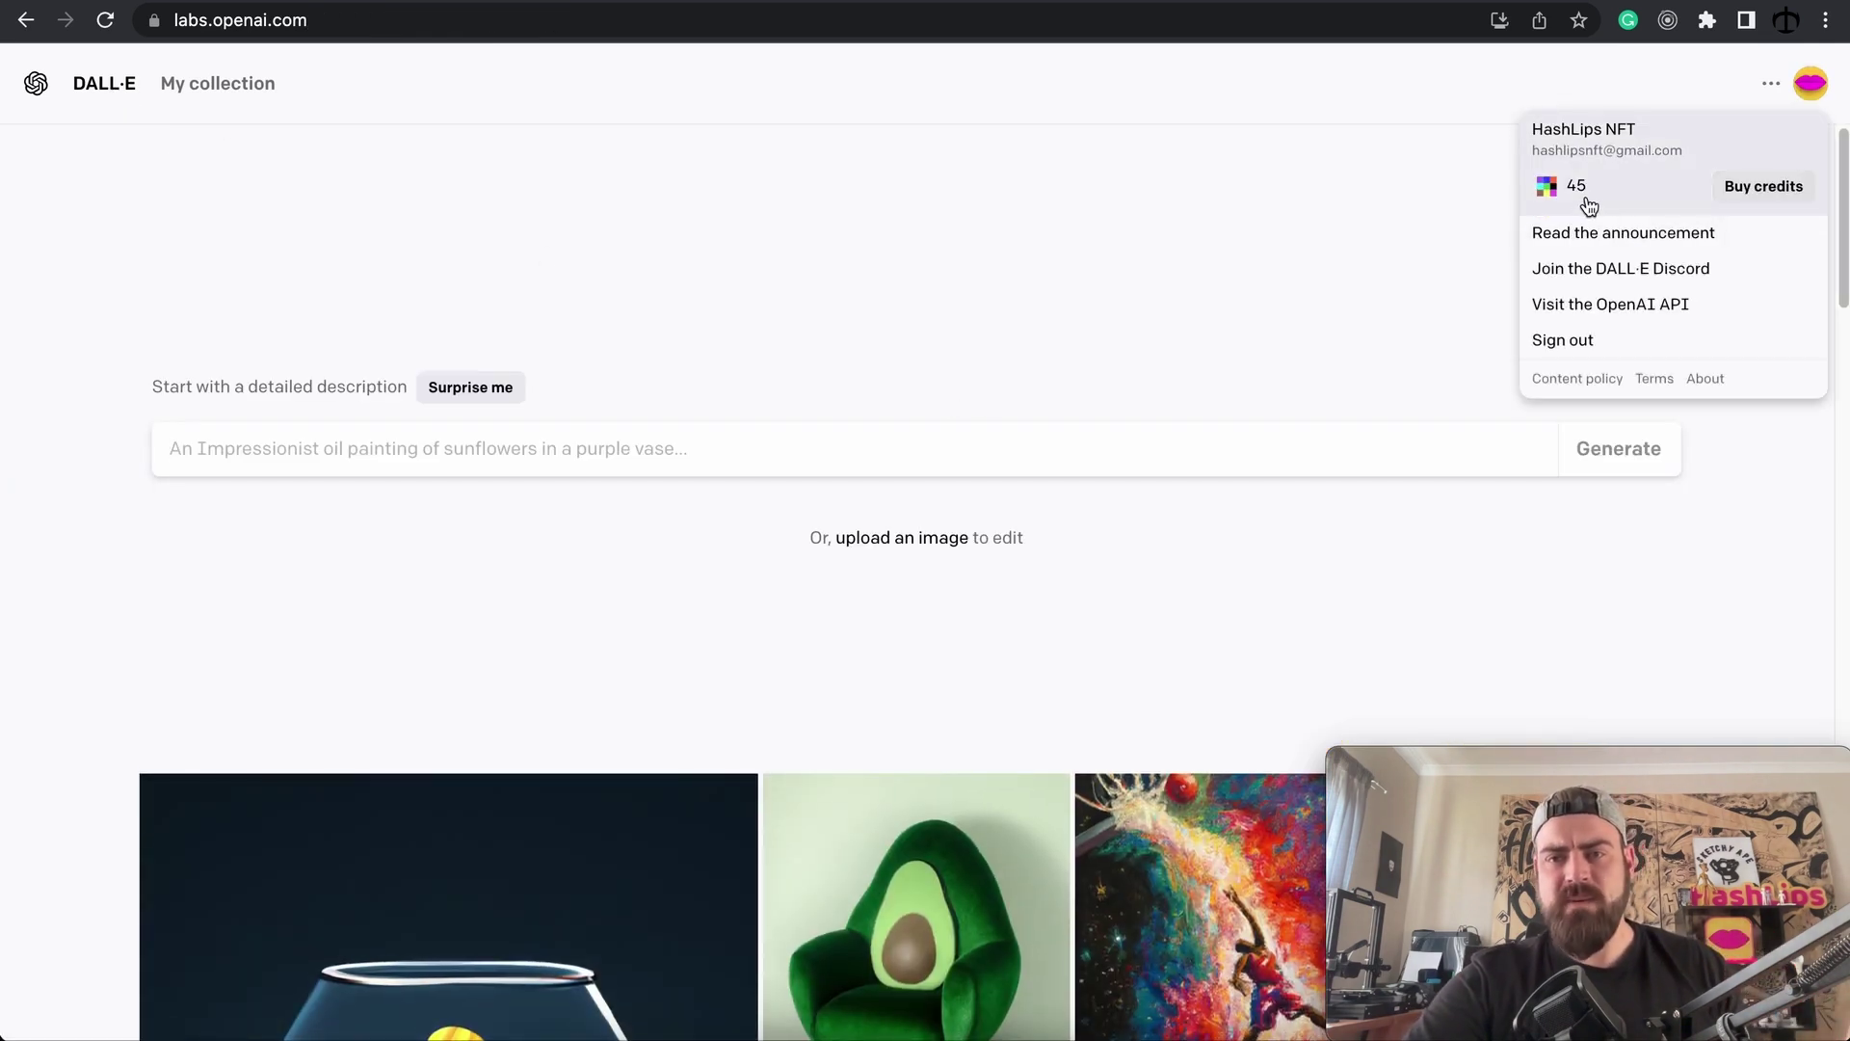
{"action": "left_click", "coordinate": [911, 549]}
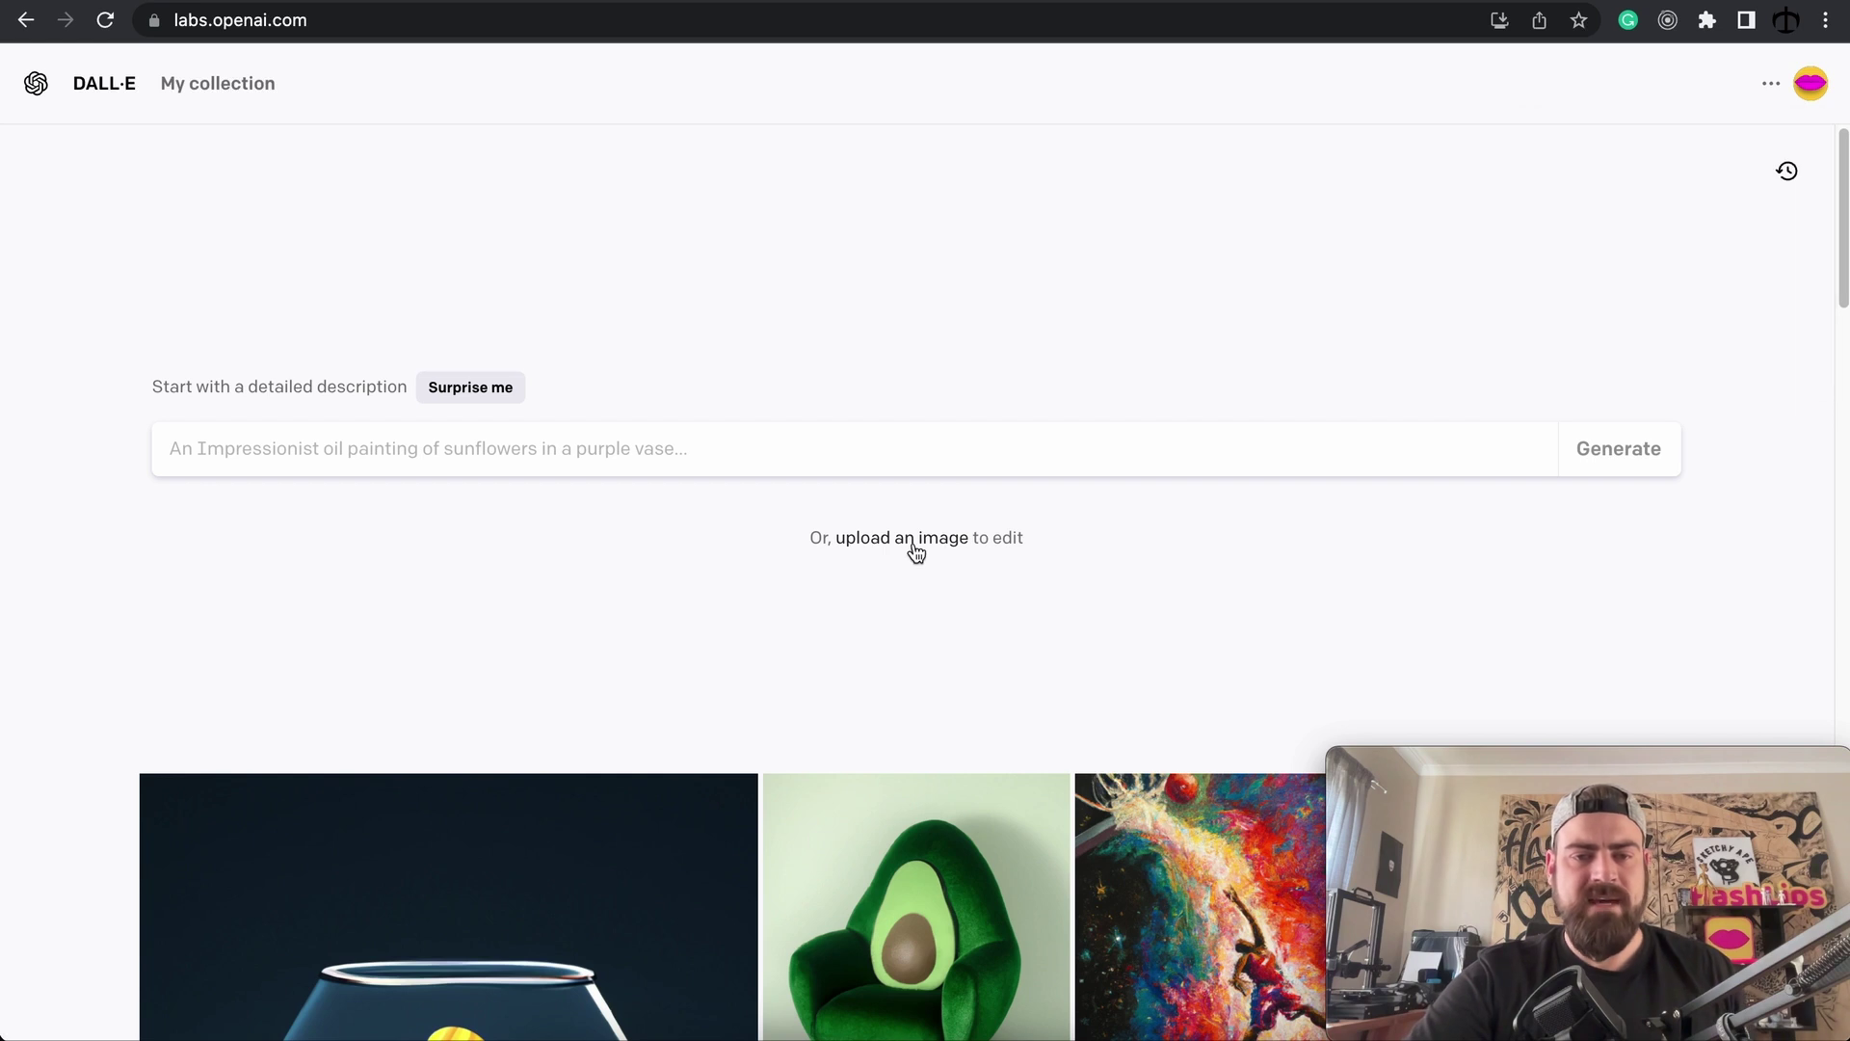
Upload the Shoe drawing, accept the square crop, and open it in the image editor.
{"action": "left_click", "coordinate": [916, 539]}
{"action": "left_click", "coordinate": [714, 347]}
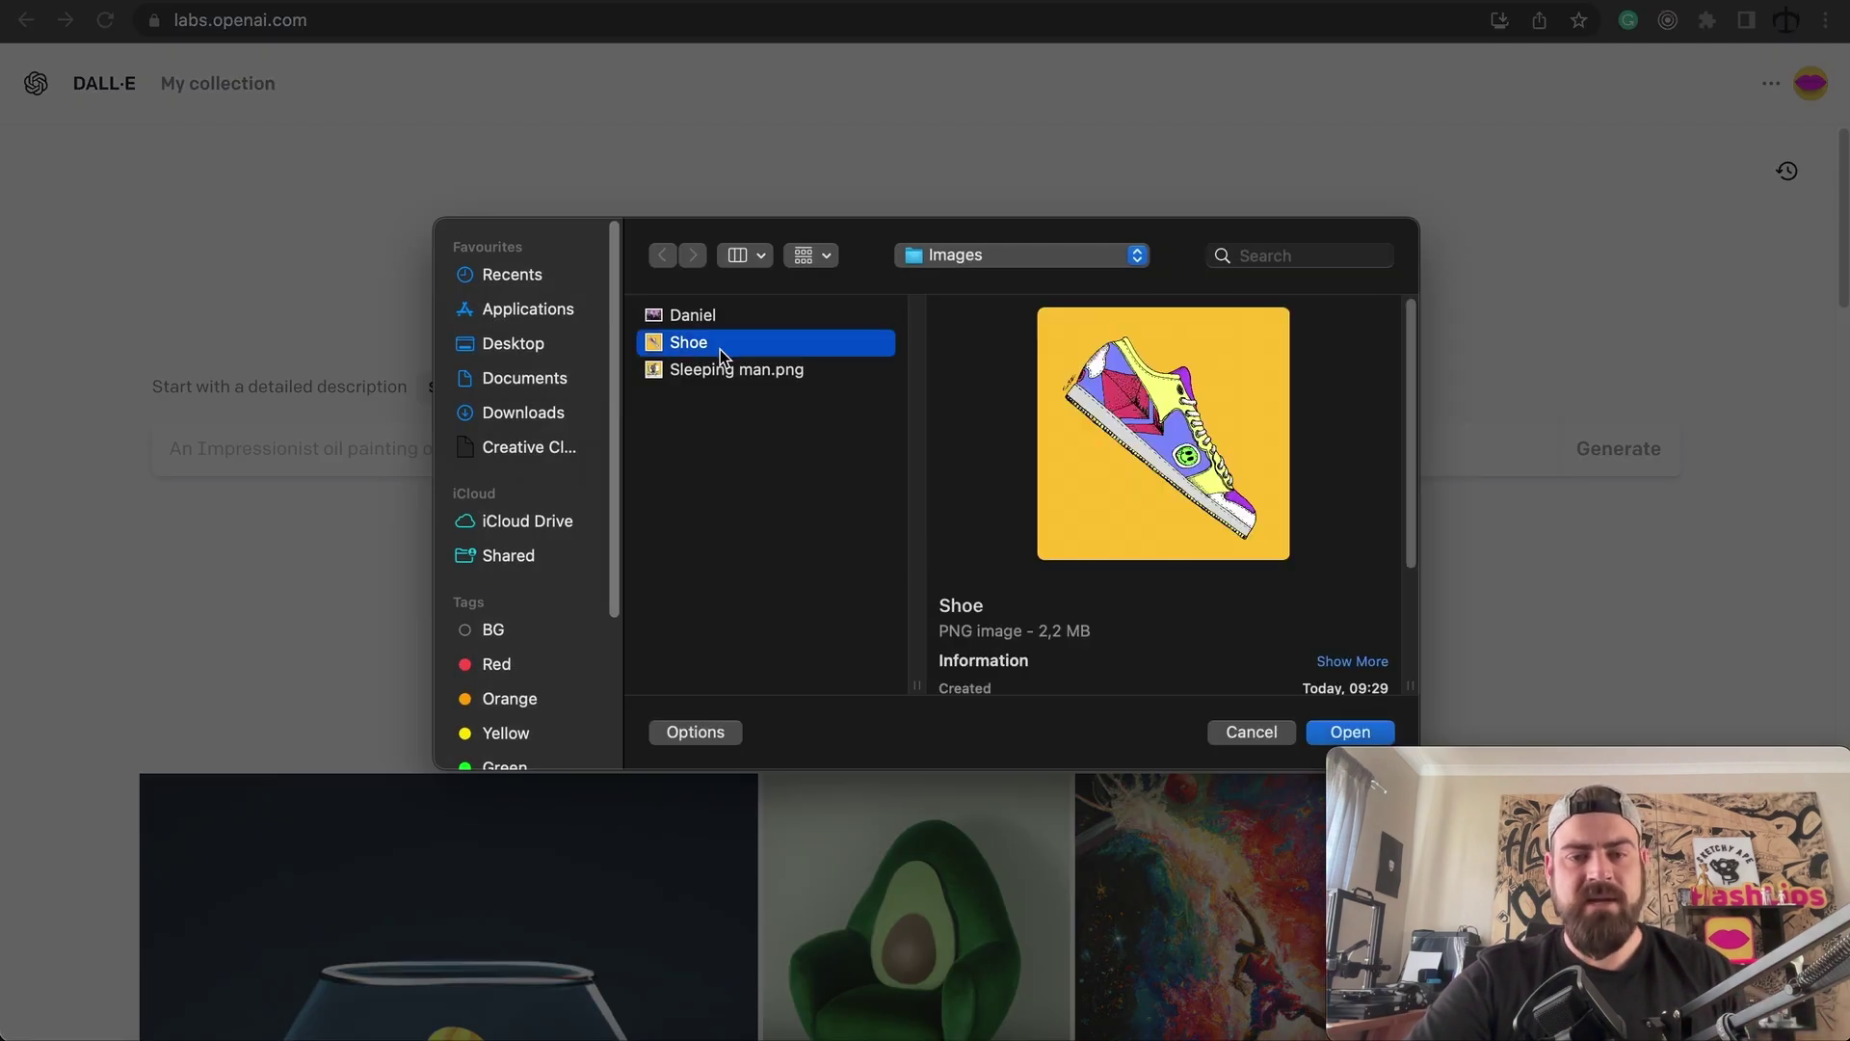
{"action": "double_click", "coordinate": [720, 349]}
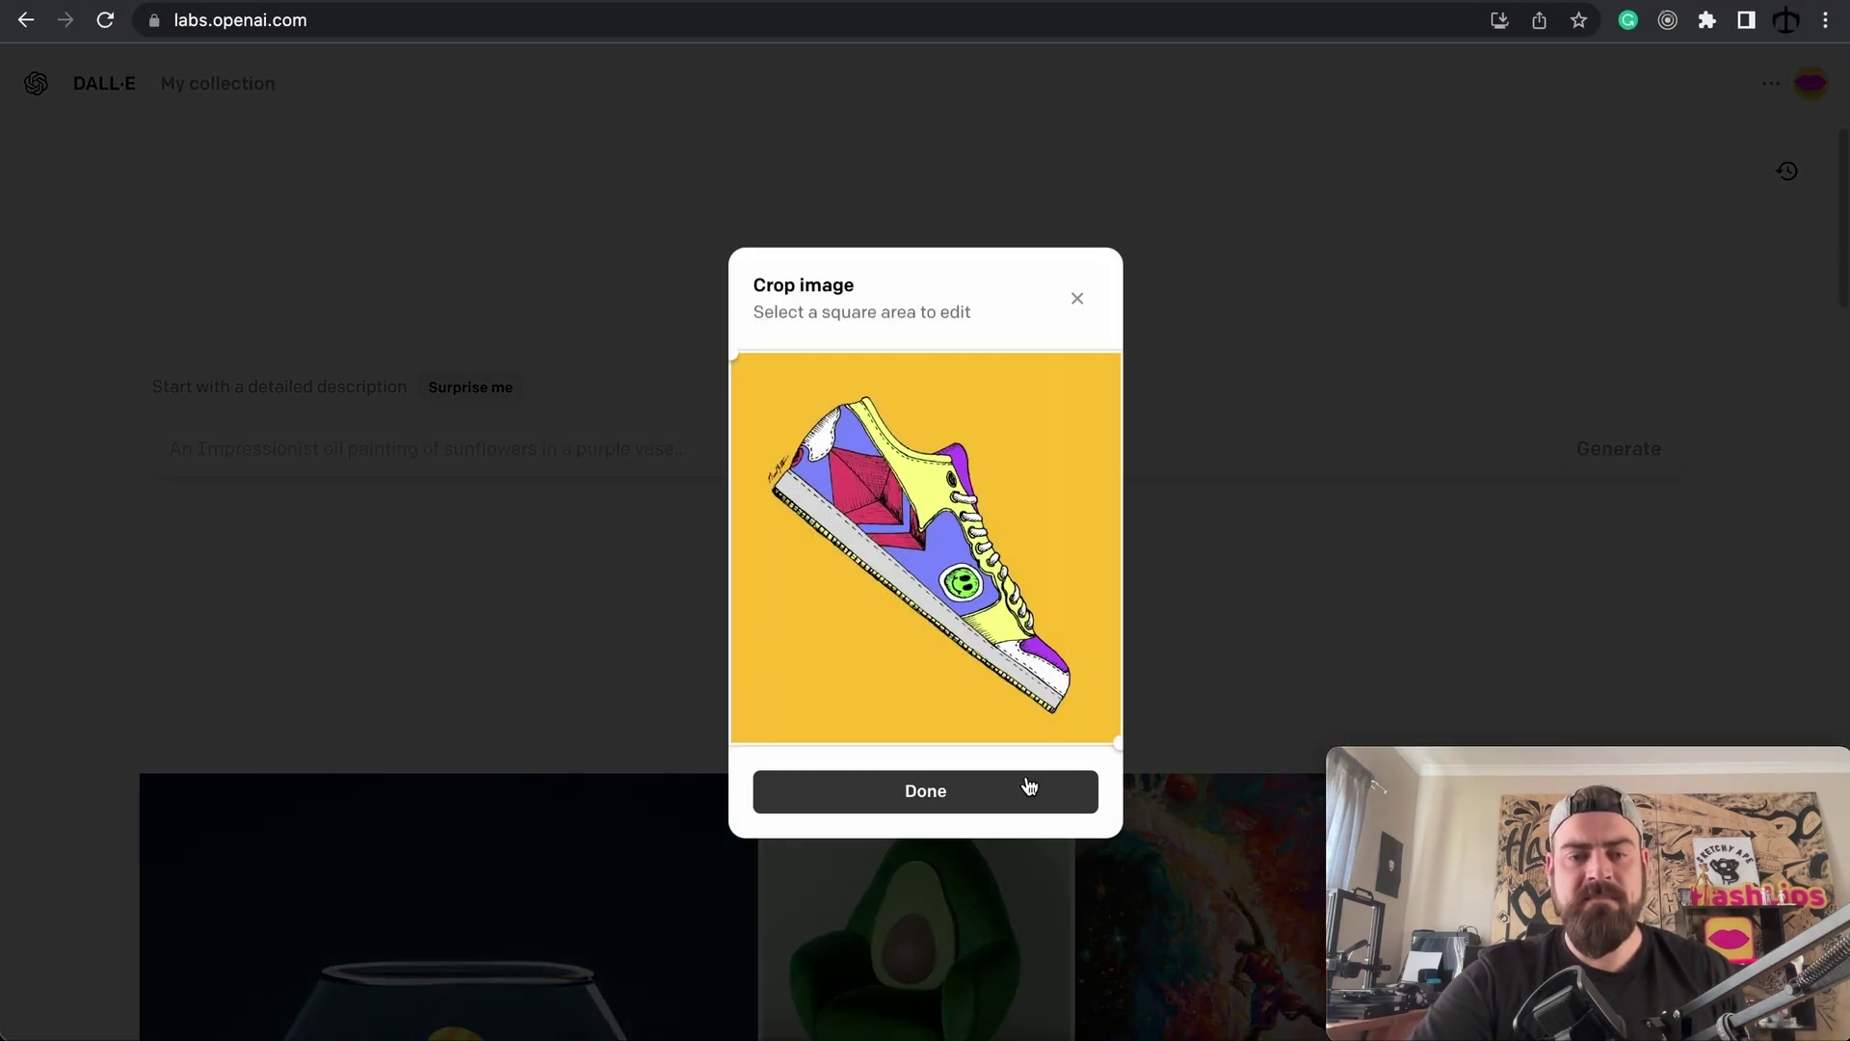
{"action": "left_click", "coordinate": [1029, 787]}
{"action": "left_click", "coordinate": [996, 768]}
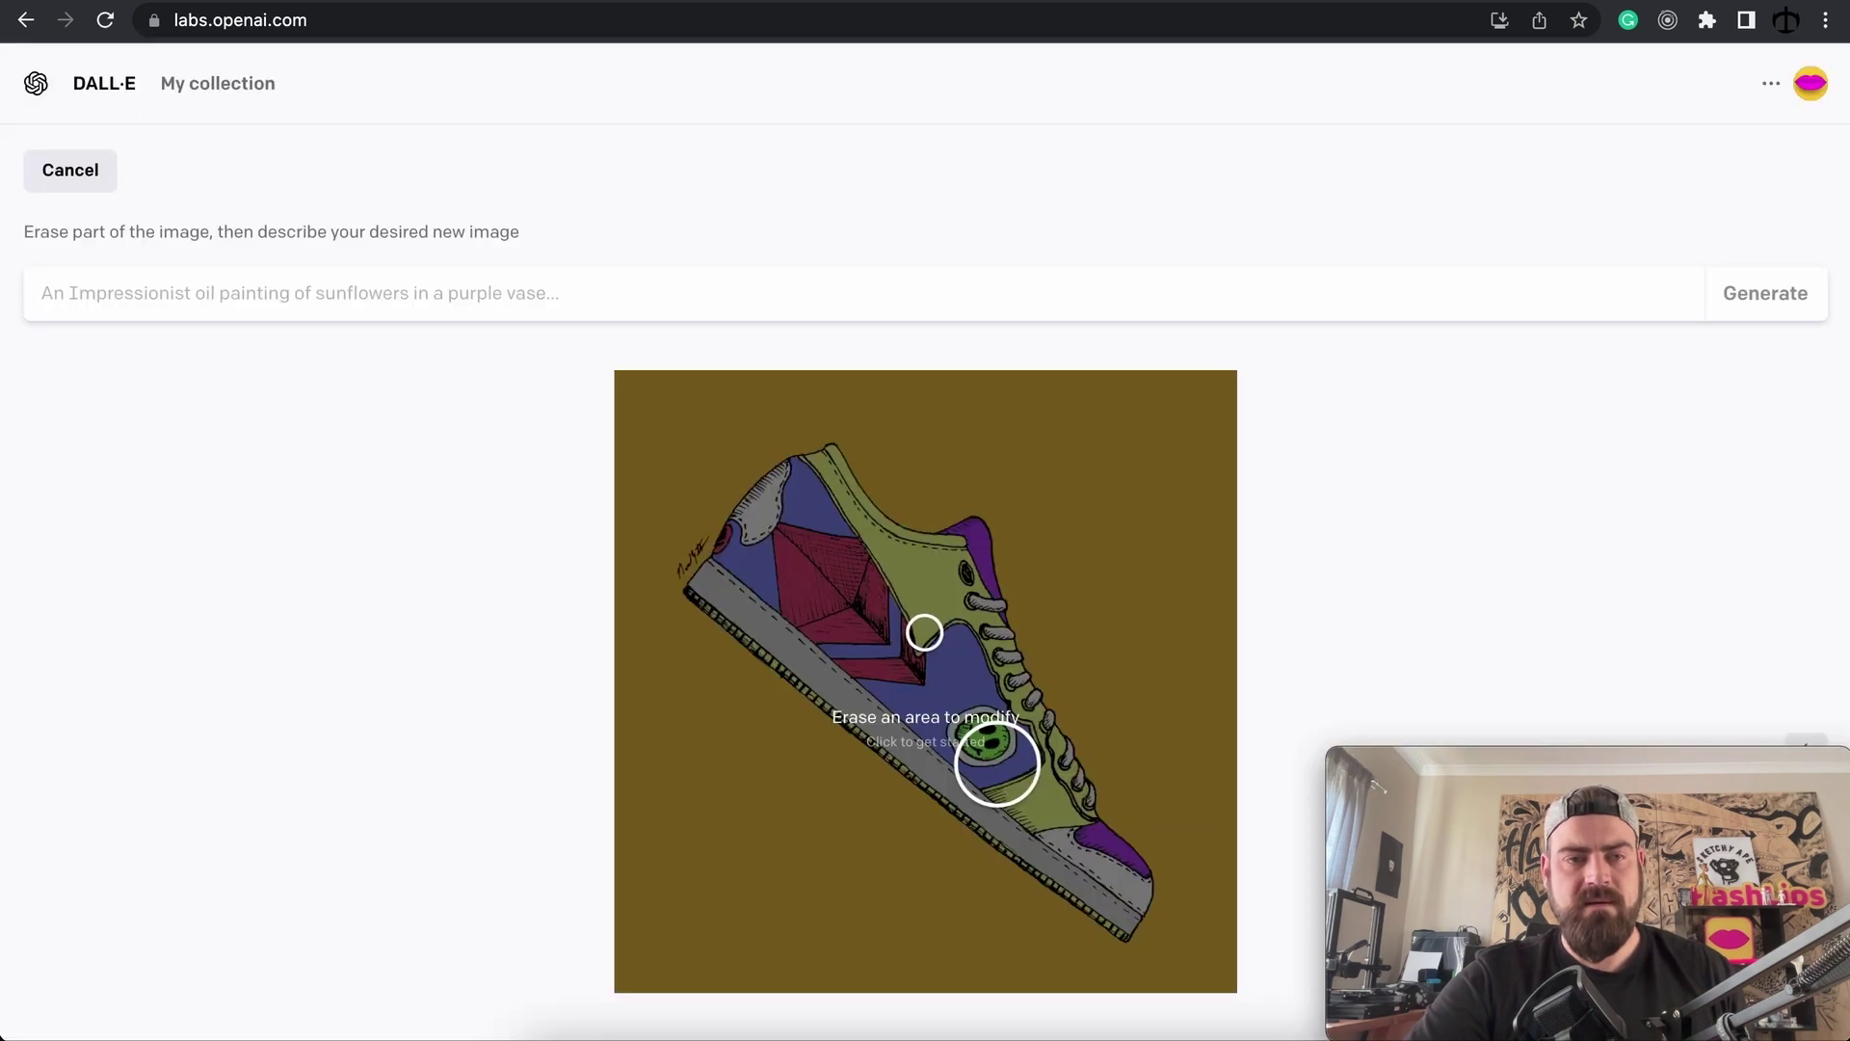
{"action": "left_click", "coordinate": [979, 726]}
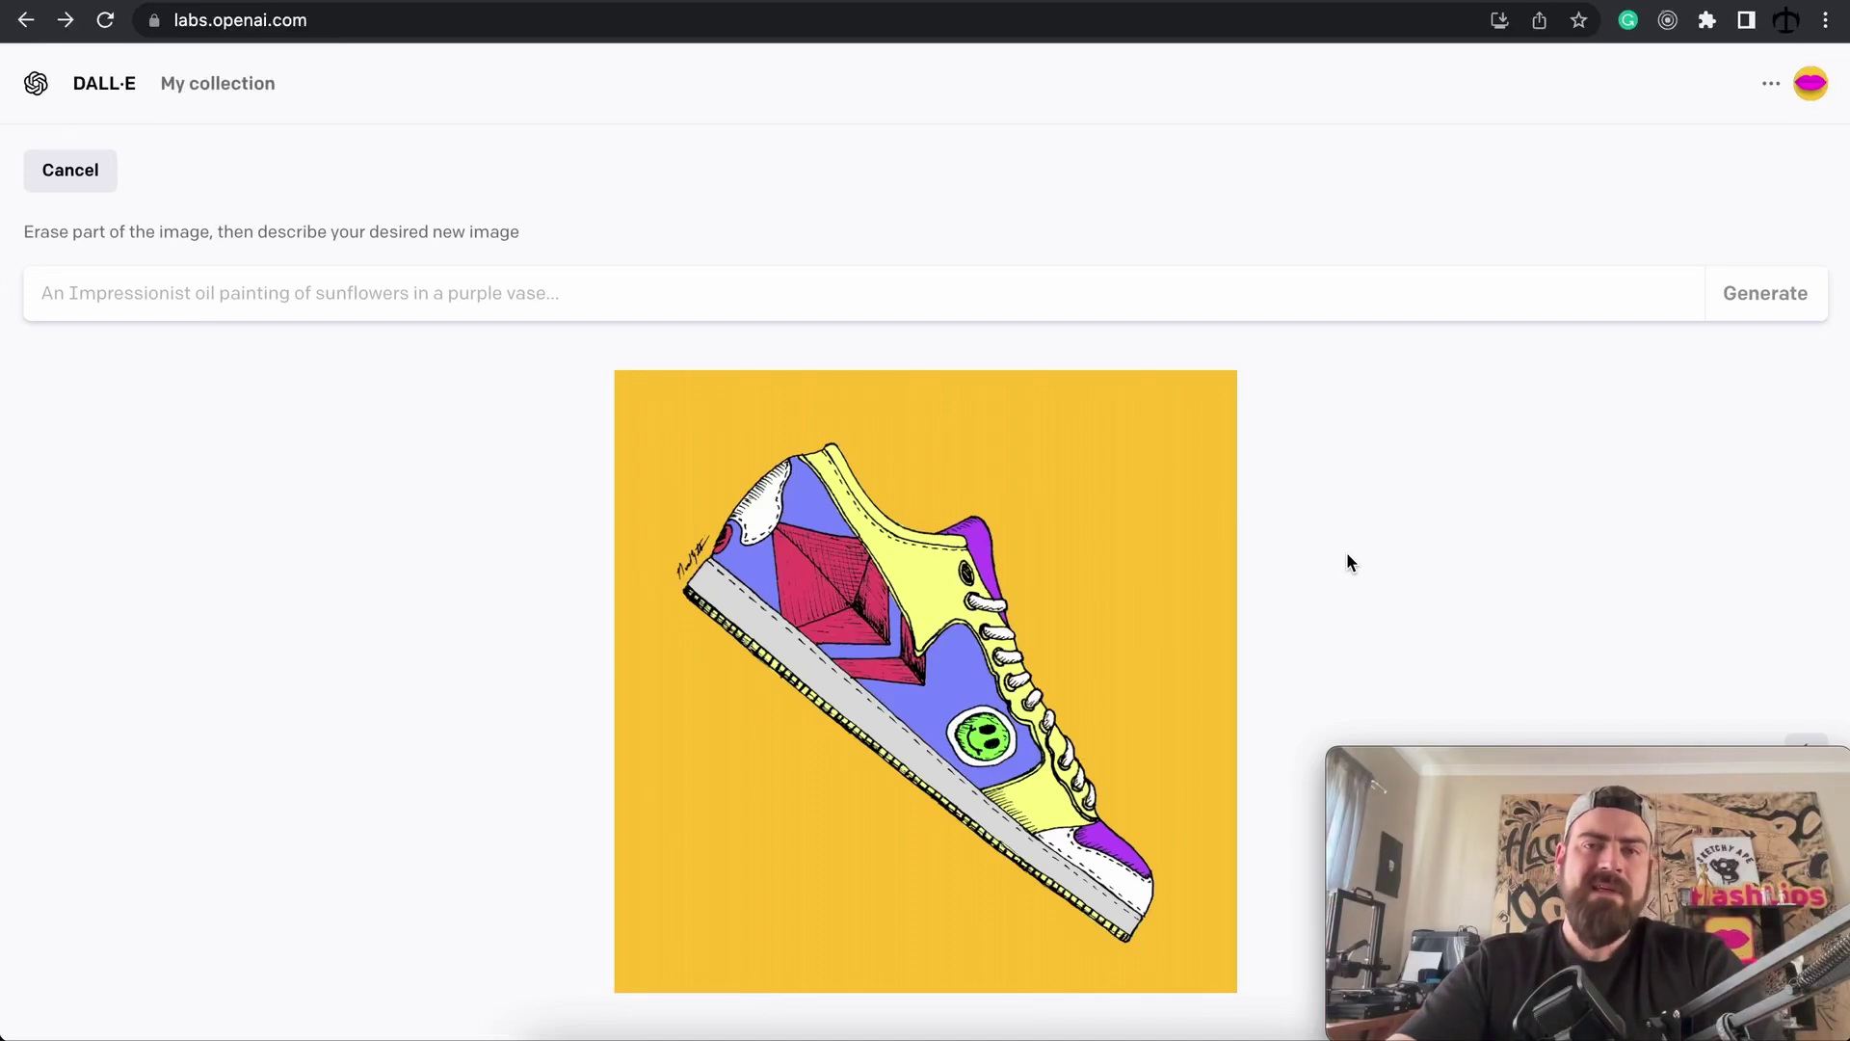
Brush-erase the entire sneaker and place the cursor in the description field.
{"action": "mouse_move", "coordinate": [823, 574]}
{"action": "left_mouse_down"}
{"action": "mouse_move", "coordinate": [743, 615]}
{"action": "mouse_move", "coordinate": [729, 590]}
{"action": "mouse_move", "coordinate": [820, 486]}
{"action": "mouse_move", "coordinate": [853, 529]}
{"action": "mouse_move", "coordinate": [960, 537]}
{"action": "mouse_move", "coordinate": [1006, 714]}
{"action": "mouse_move", "coordinate": [1109, 828]}
{"action": "mouse_move", "coordinate": [1124, 902]}
{"action": "mouse_move", "coordinate": [1024, 810]}
{"action": "mouse_move", "coordinate": [961, 621]}
{"action": "mouse_move", "coordinate": [869, 595]}
{"action": "mouse_move", "coordinate": [769, 631]}
{"action": "mouse_move", "coordinate": [1012, 858]}
{"action": "mouse_move", "coordinate": [1041, 849]}
{"action": "mouse_move", "coordinate": [1045, 776]}
{"action": "mouse_move", "coordinate": [1009, 721]}
{"action": "mouse_move", "coordinate": [941, 726]}
{"action": "mouse_move", "coordinate": [880, 652]}
{"action": "mouse_move", "coordinate": [849, 665]}
{"action": "mouse_move", "coordinate": [894, 627]}
{"action": "mouse_move", "coordinate": [712, 601]}
{"action": "mouse_move", "coordinate": [731, 550]}
{"action": "mouse_move", "coordinate": [830, 465]}
{"action": "mouse_move", "coordinate": [852, 511]}
{"action": "mouse_move", "coordinate": [917, 514]}
{"action": "mouse_move", "coordinate": [992, 569]}
{"action": "mouse_move", "coordinate": [1113, 868]}
{"action": "mouse_move", "coordinate": [1041, 864]}
{"action": "mouse_move", "coordinate": [983, 760]}
{"action": "left_mouse_up"}
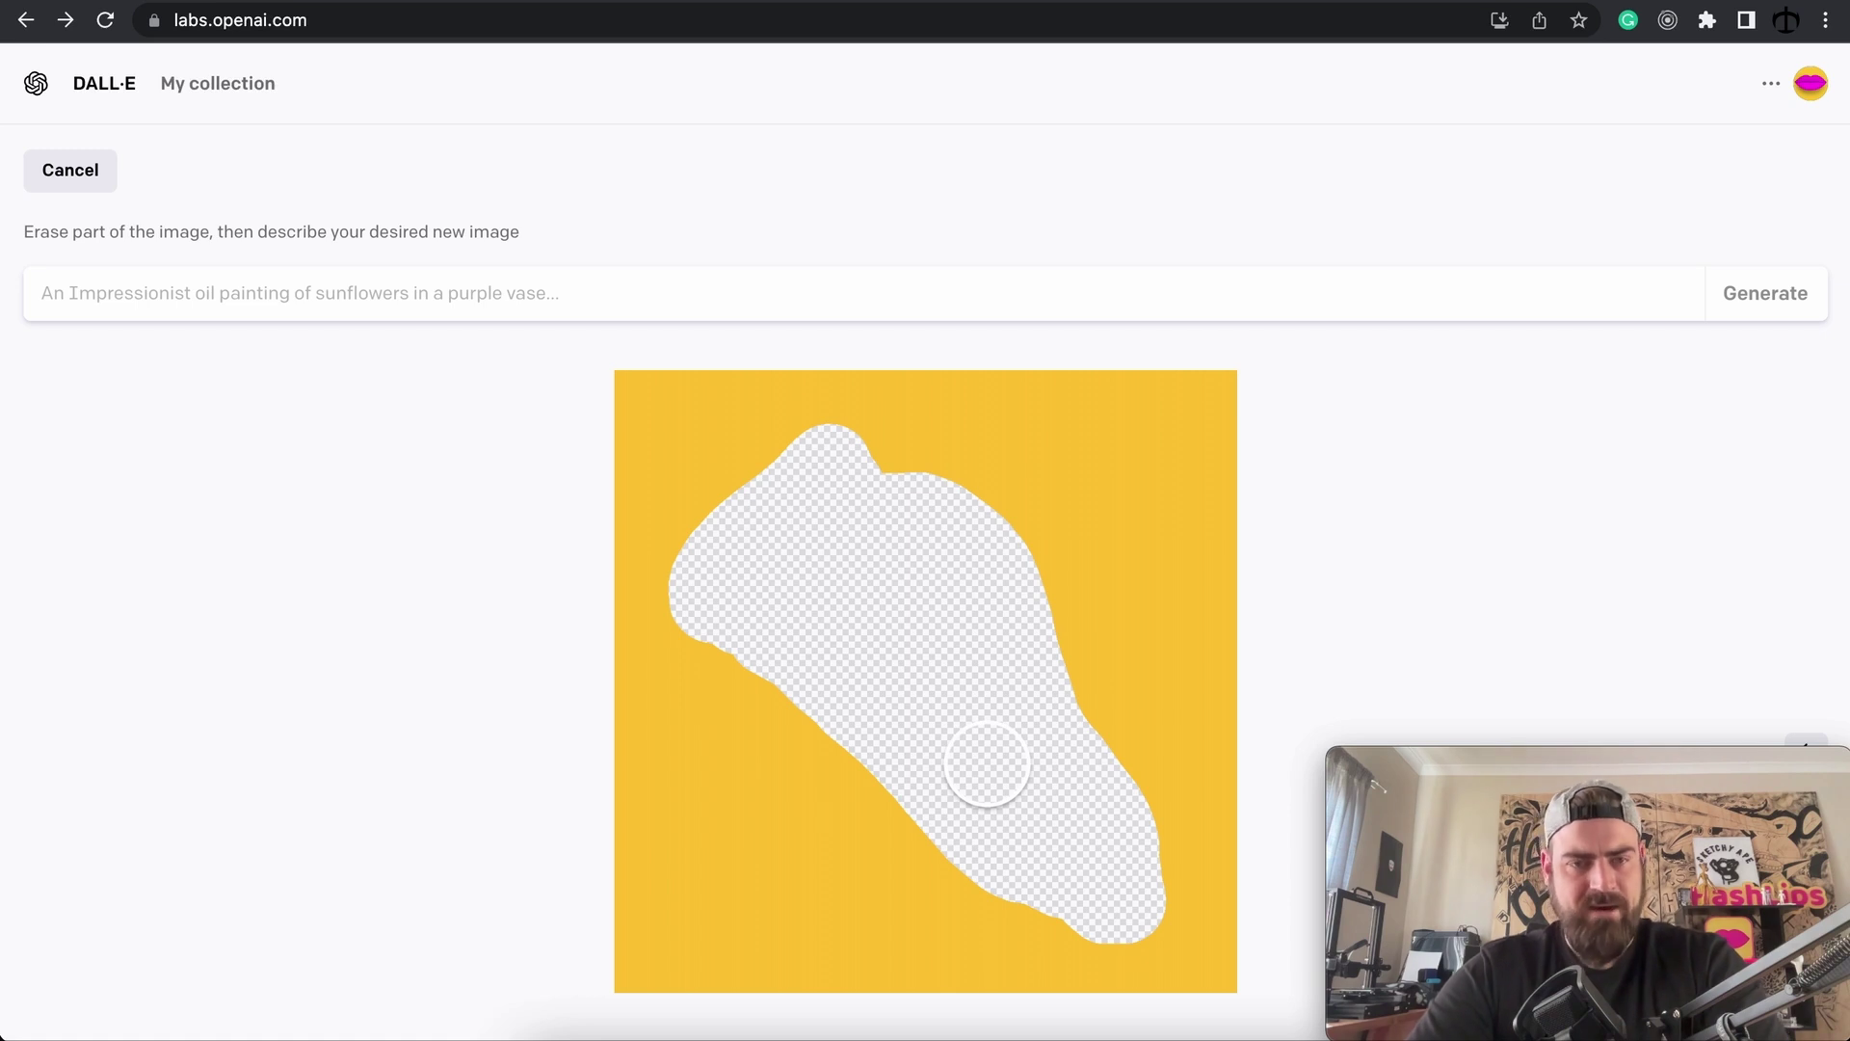
{"action": "left_click", "coordinate": [447, 311]}
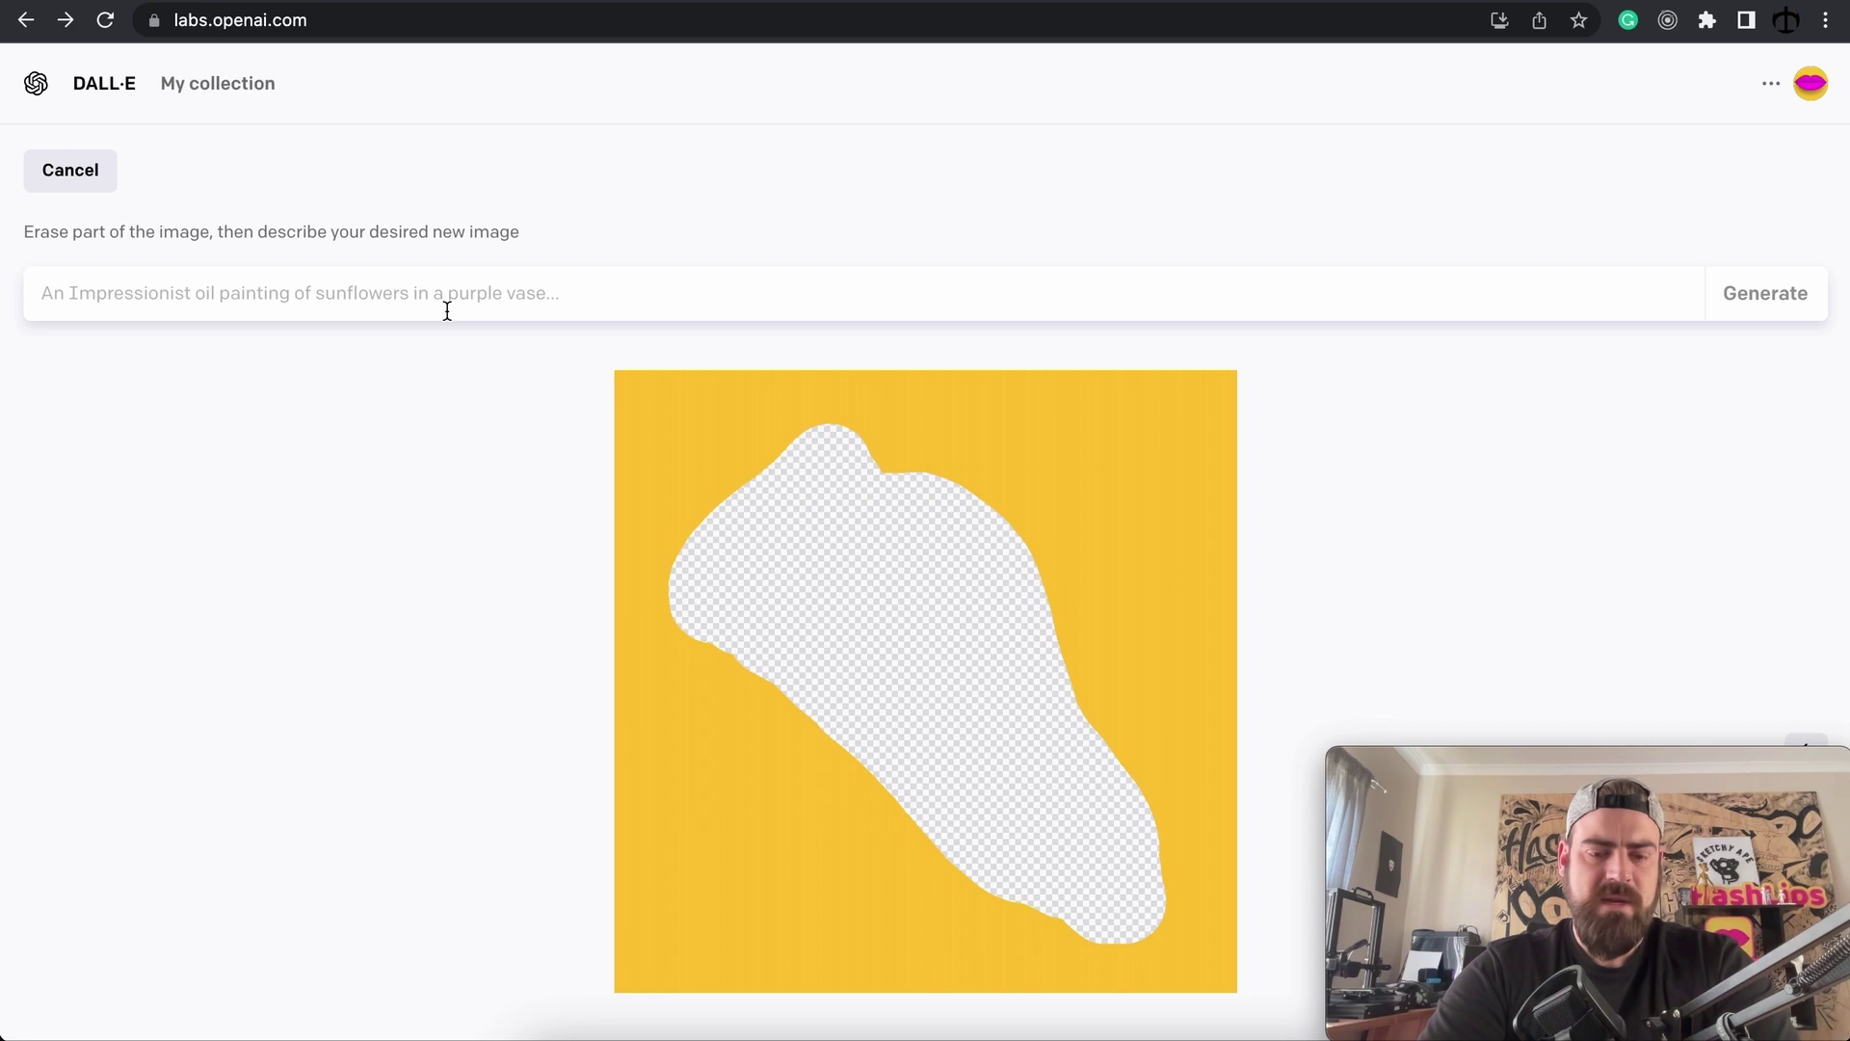
Regenerate the erased shoe area from the prompt 'Golden shoe'.
{"action": "type", "text": "Gold"}
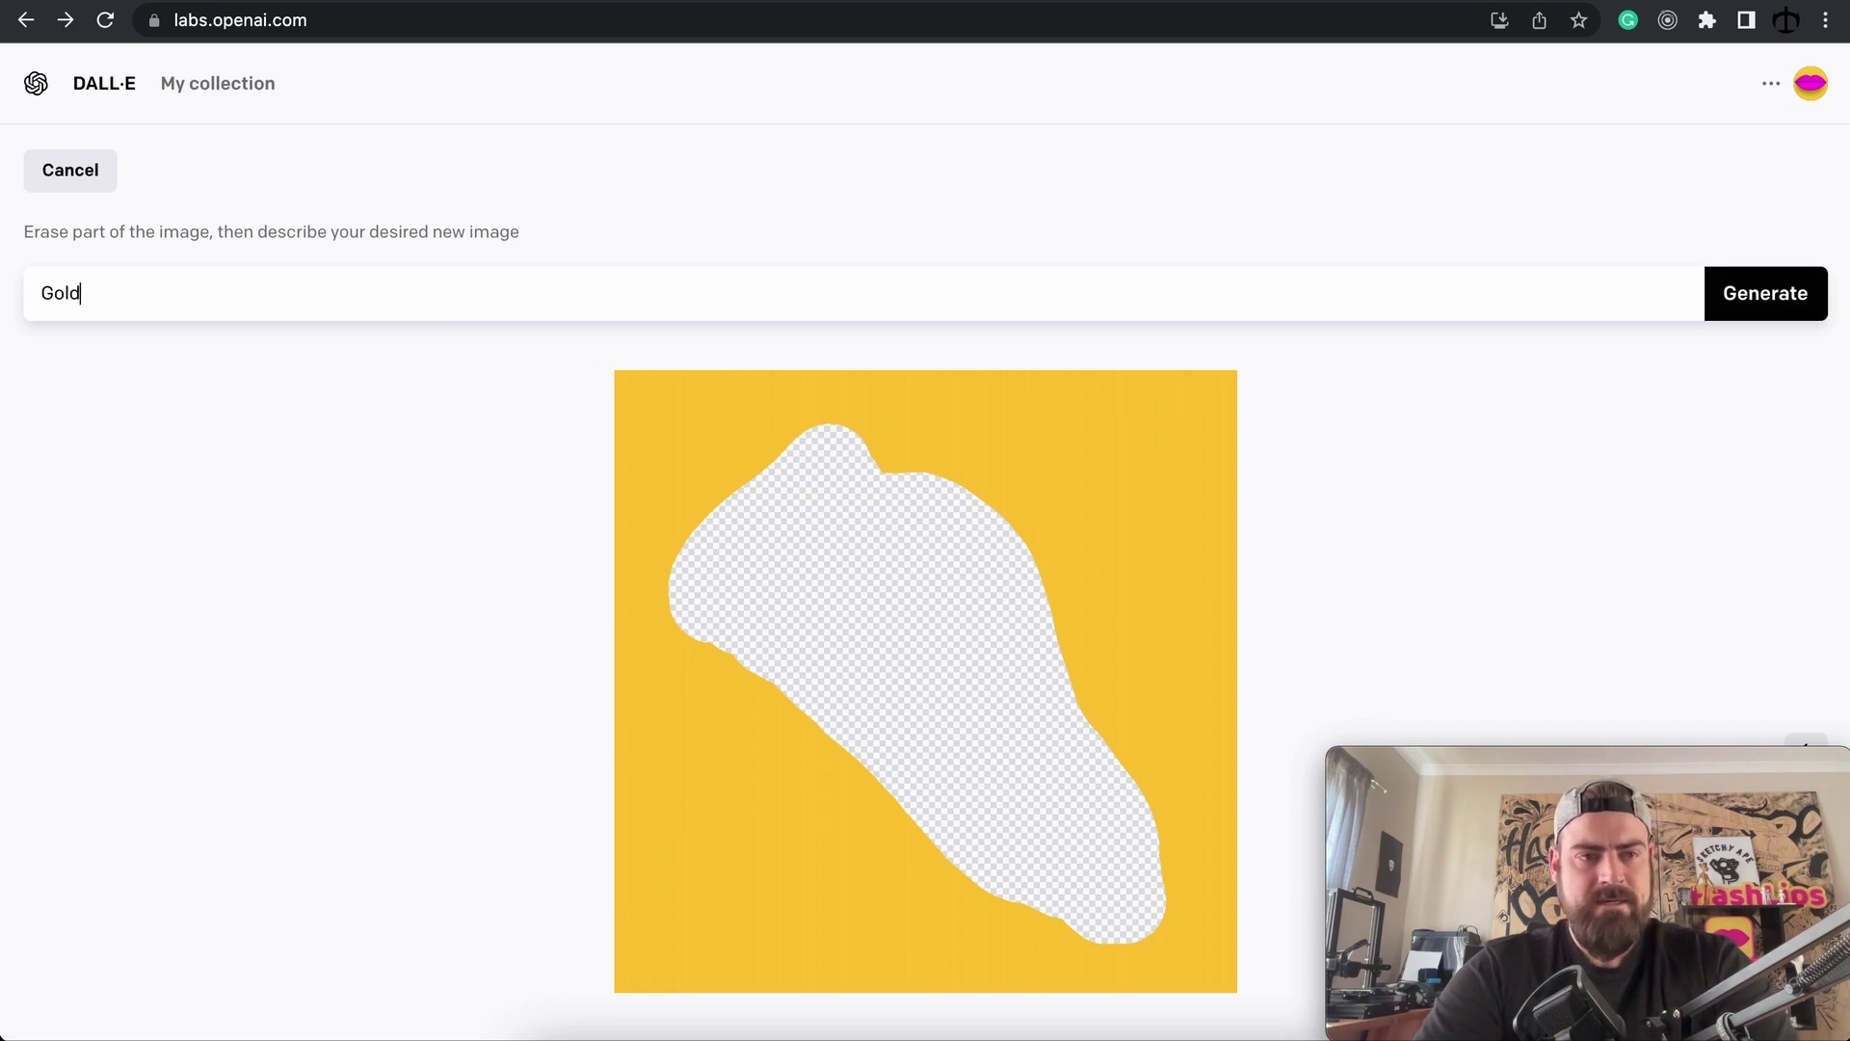
{"action": "type", "text": "en shoe"}
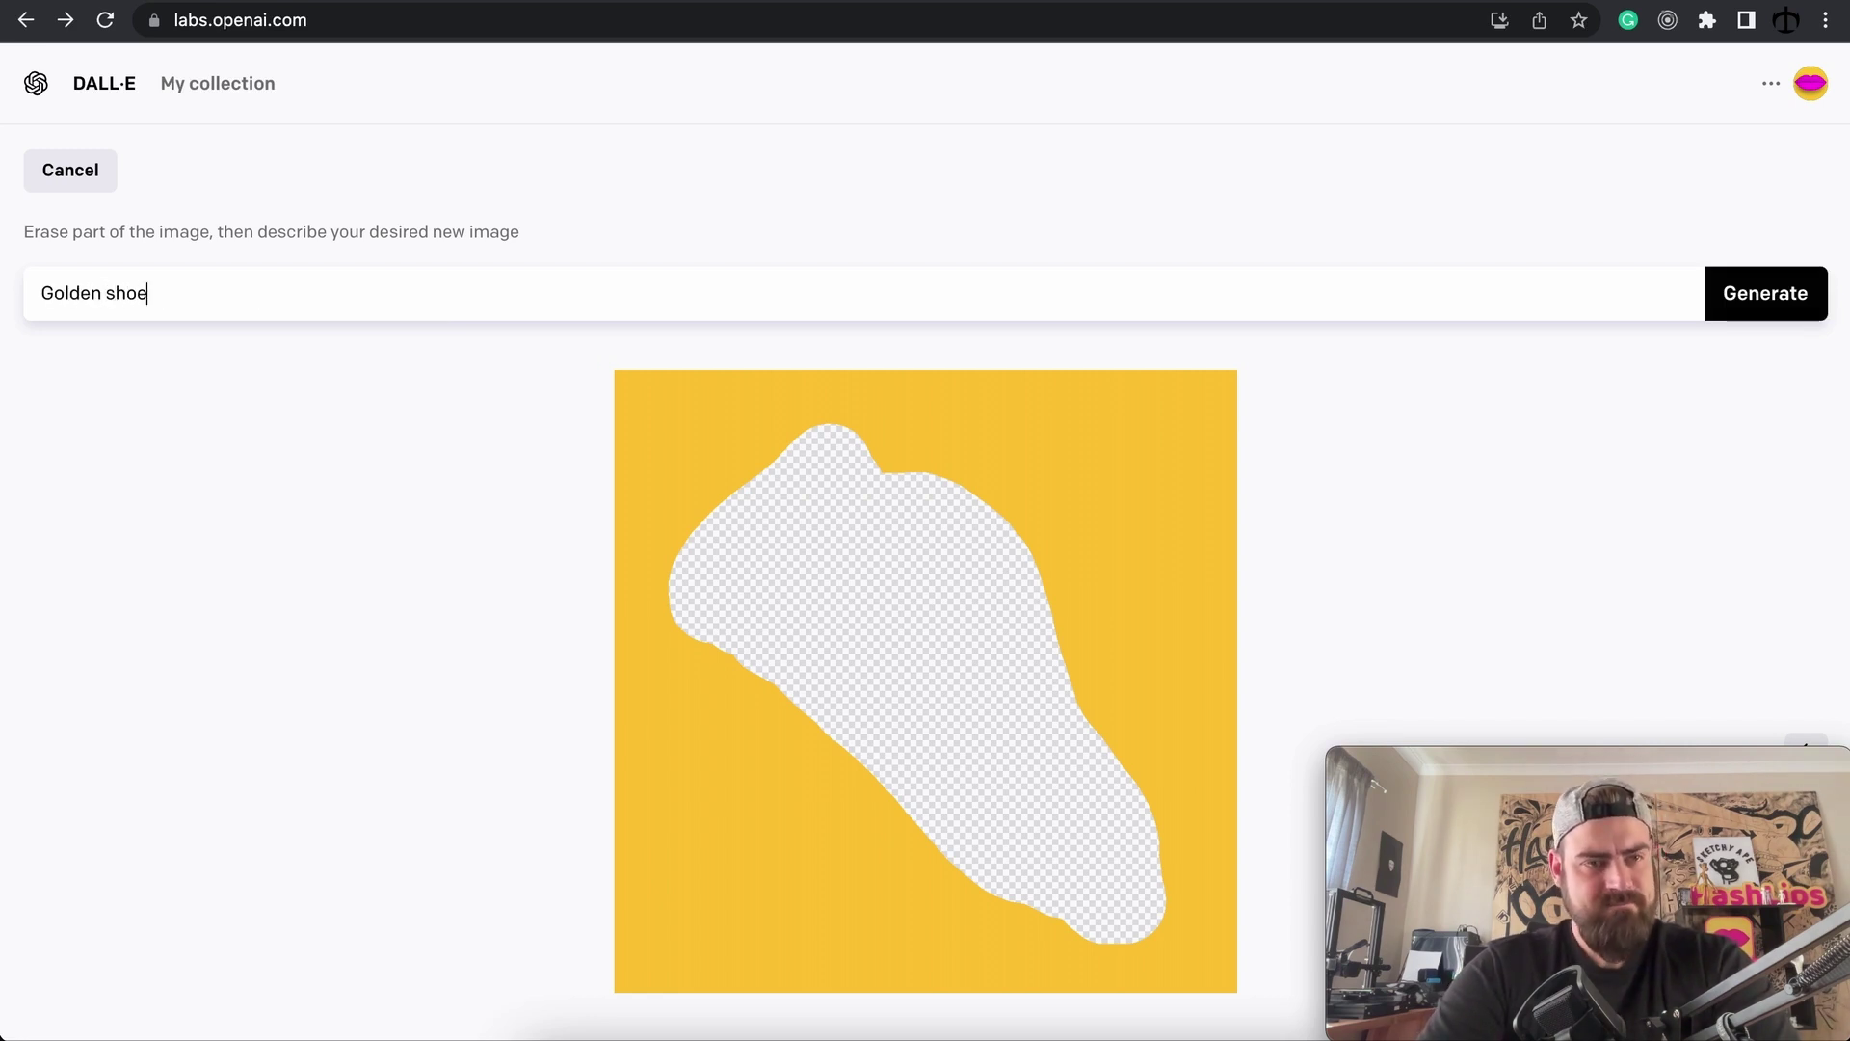
{"action": "left_click", "coordinate": [1765, 294]}
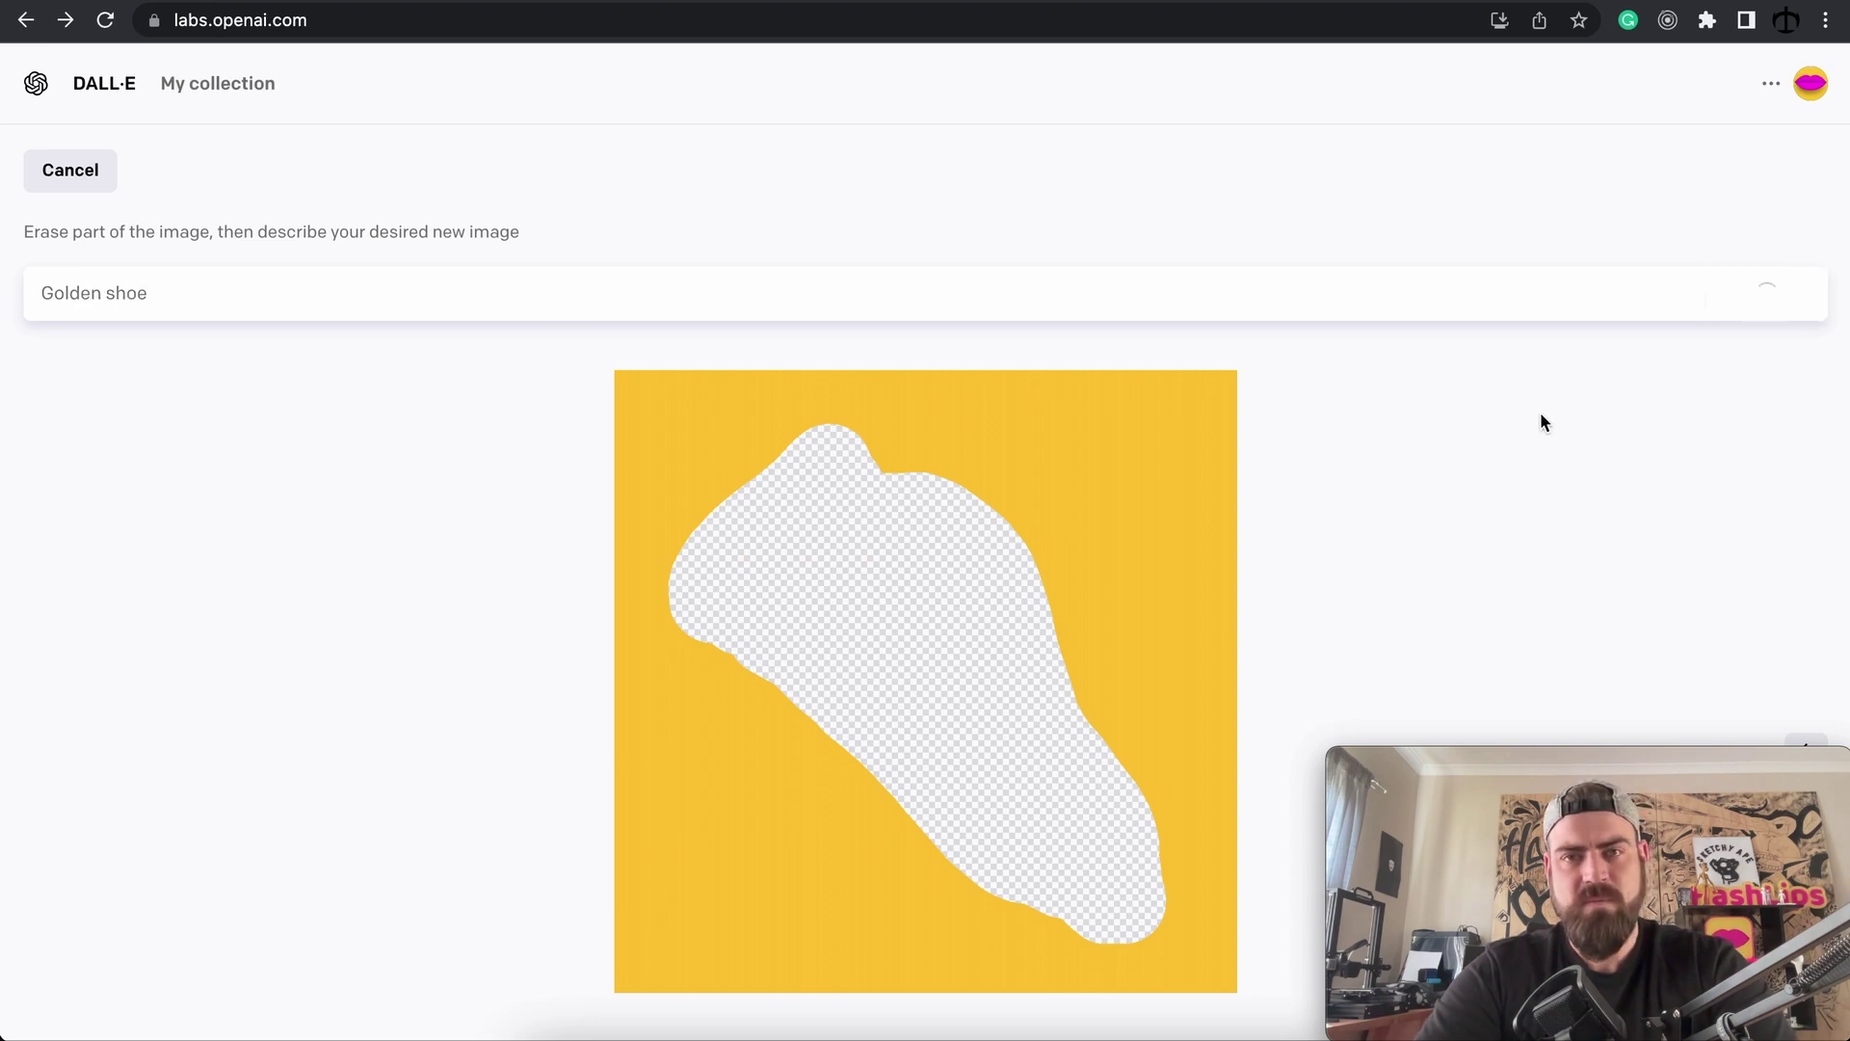